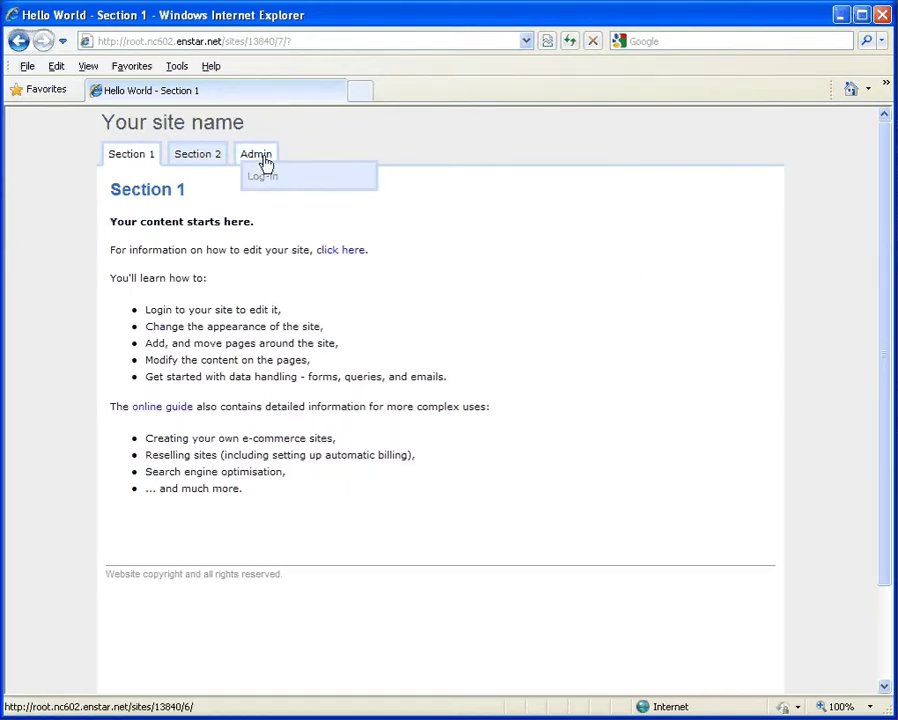
Log in with the saved account e-mail and password, staying logged in until logging out.
left_click(264, 178)
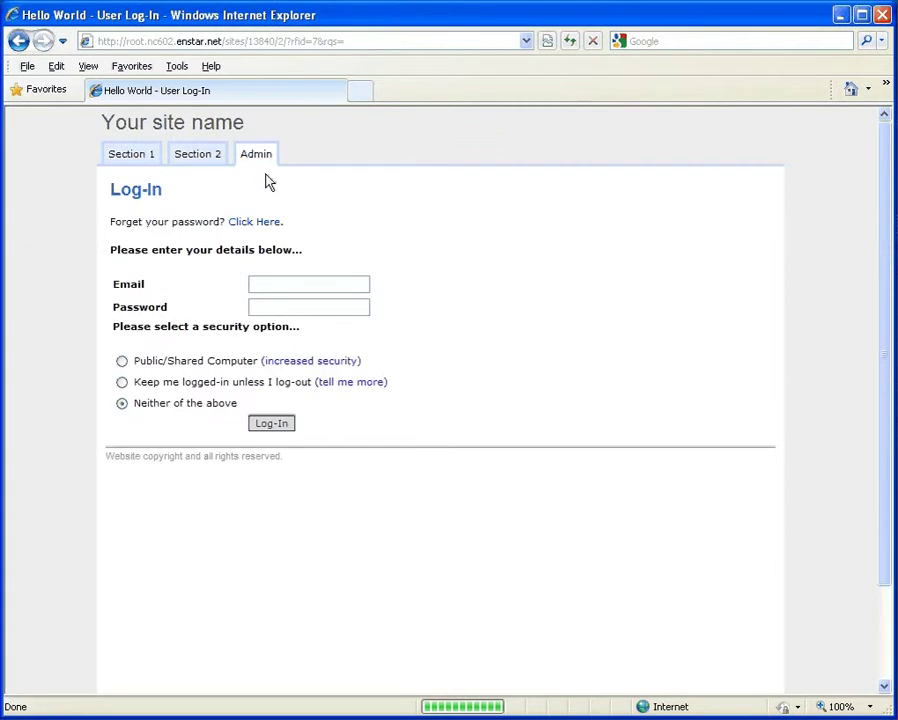
left_click(267, 283)
type("u")
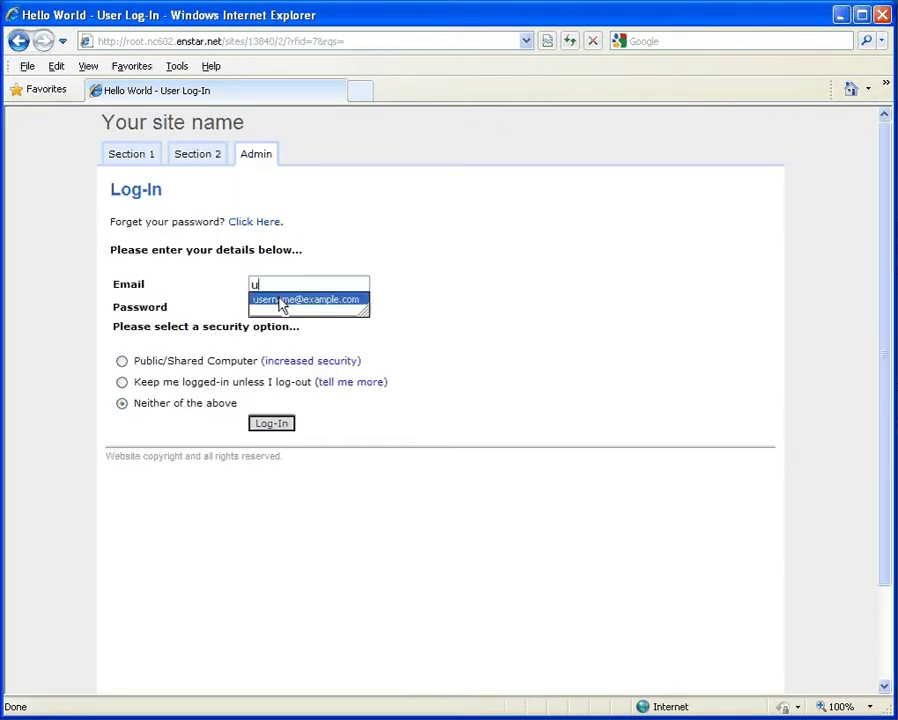
left_click(282, 300)
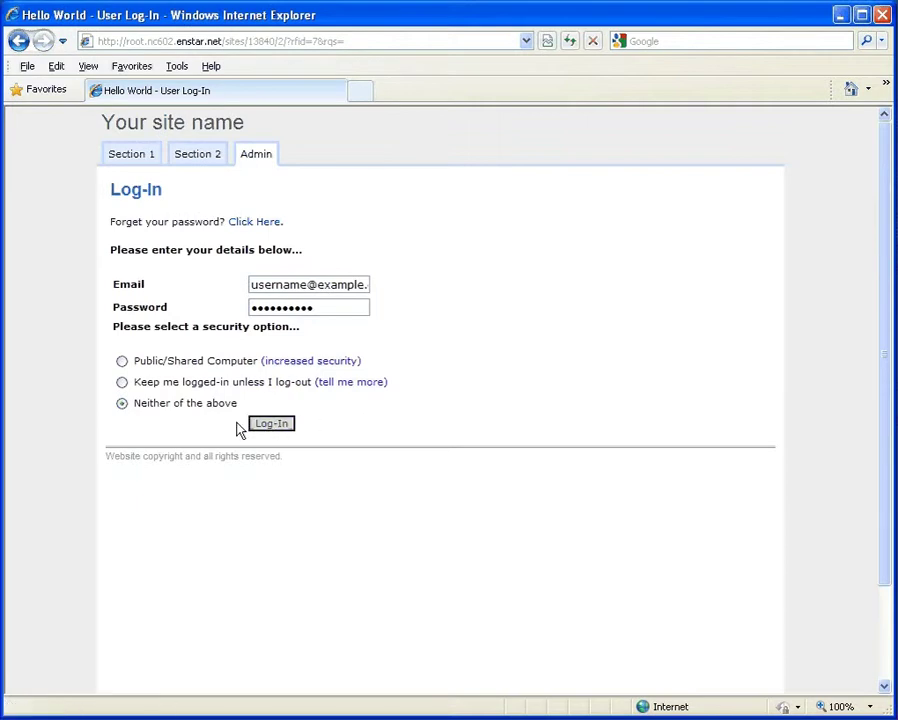
left_click(123, 382)
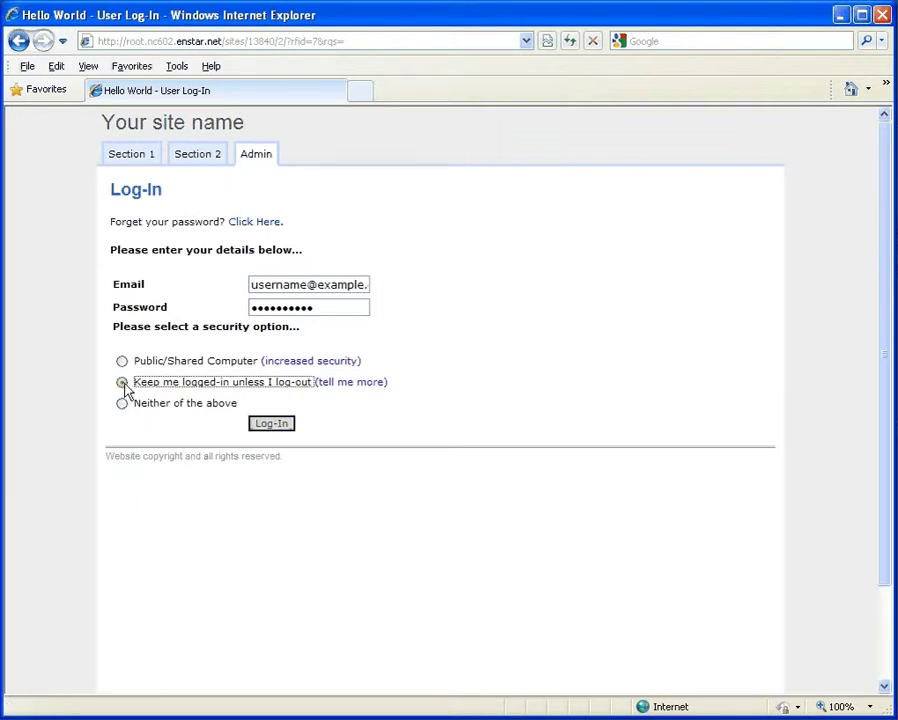
left_click(268, 425)
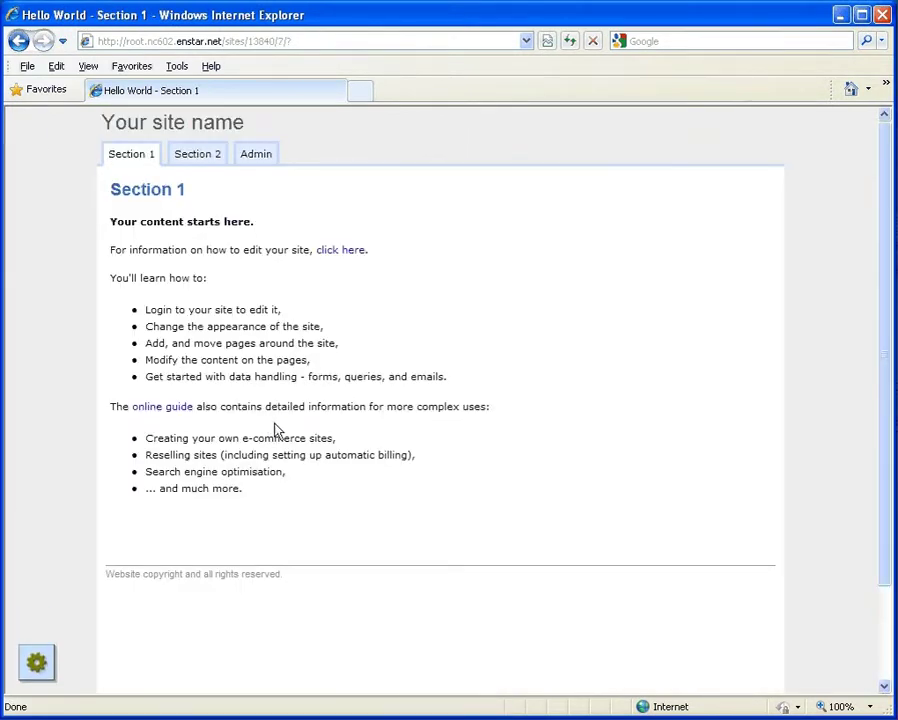
Switch to the empty Section 2 page and open its gear editing options.
left_click(44, 662)
left_click(199, 157)
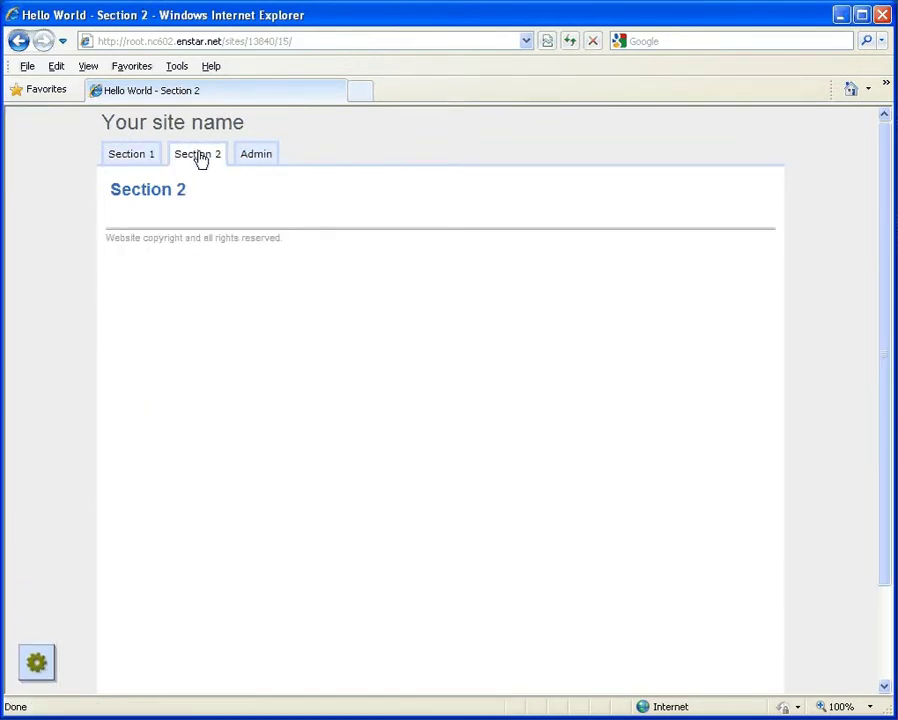
left_click(37, 662)
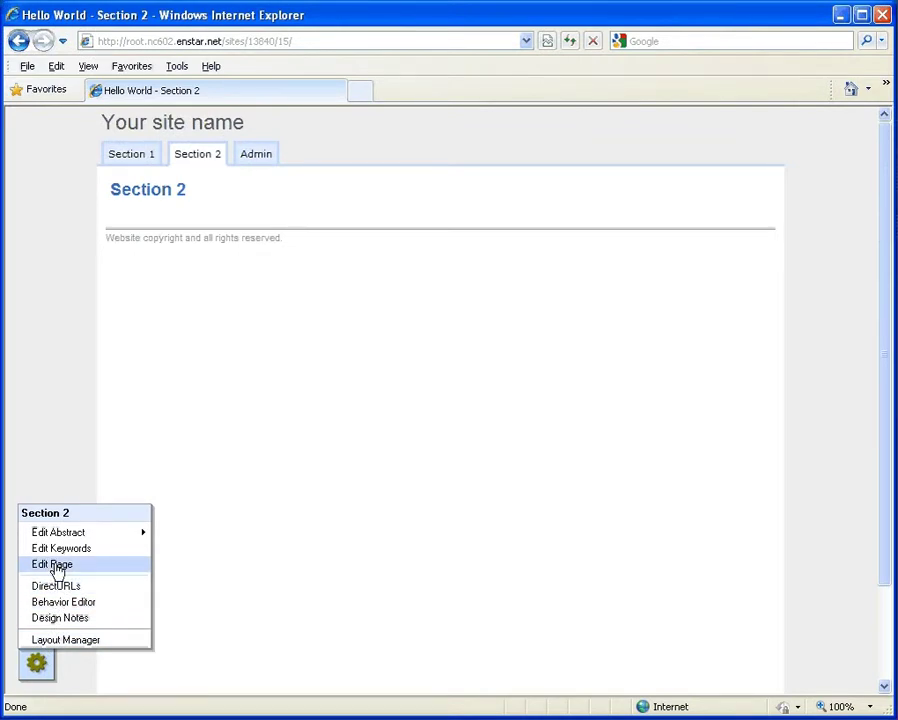
Type 'Here is some text.' into the Section 2 text editor and save it.
mouse_move(70, 532)
left_click(170, 529)
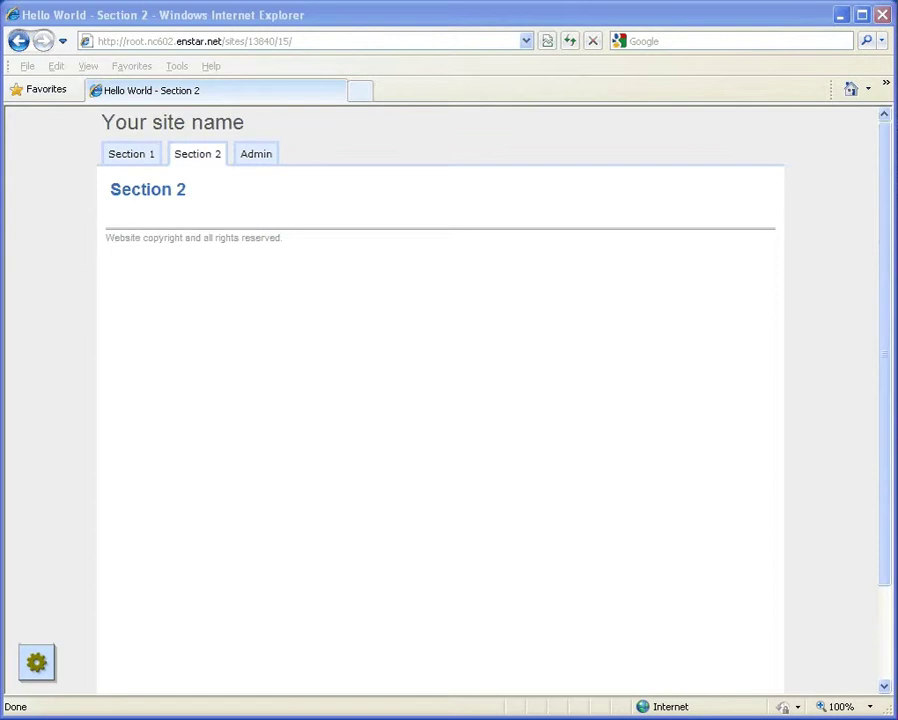
mouse_move(412, 238)
left_mouse_down()
mouse_move(577, 262)
mouse_move(482, 176)
mouse_move(490, 166)
left_mouse_up()
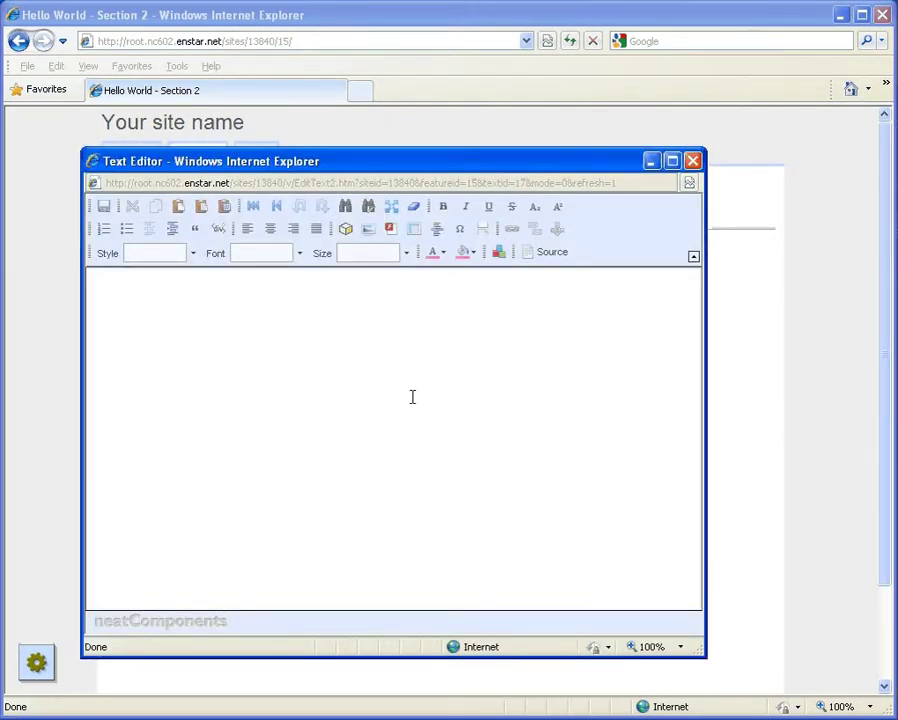
left_click(160, 318)
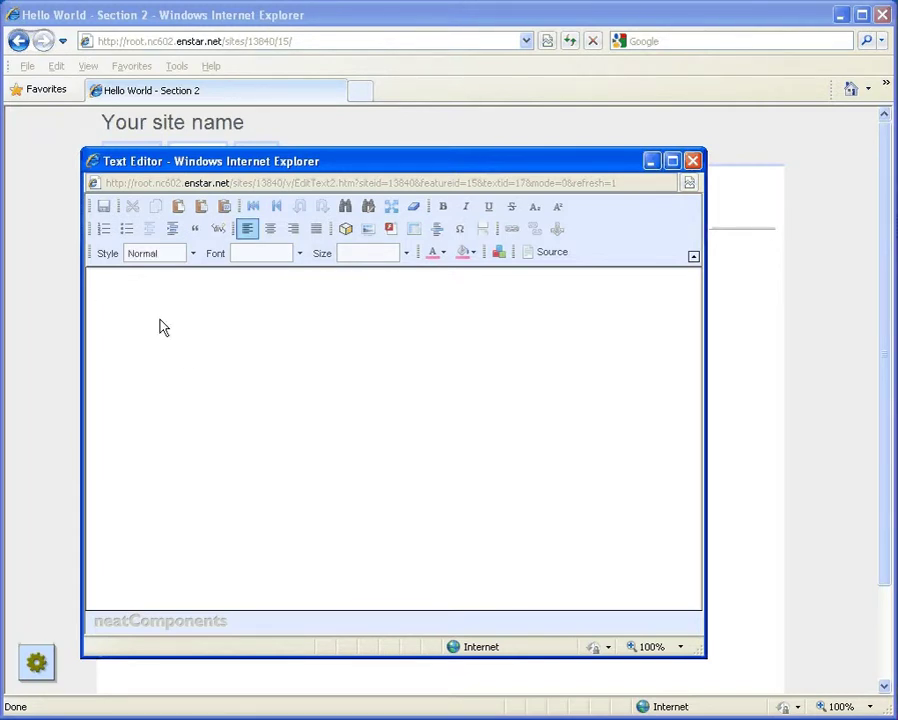
type("Here is some text.")
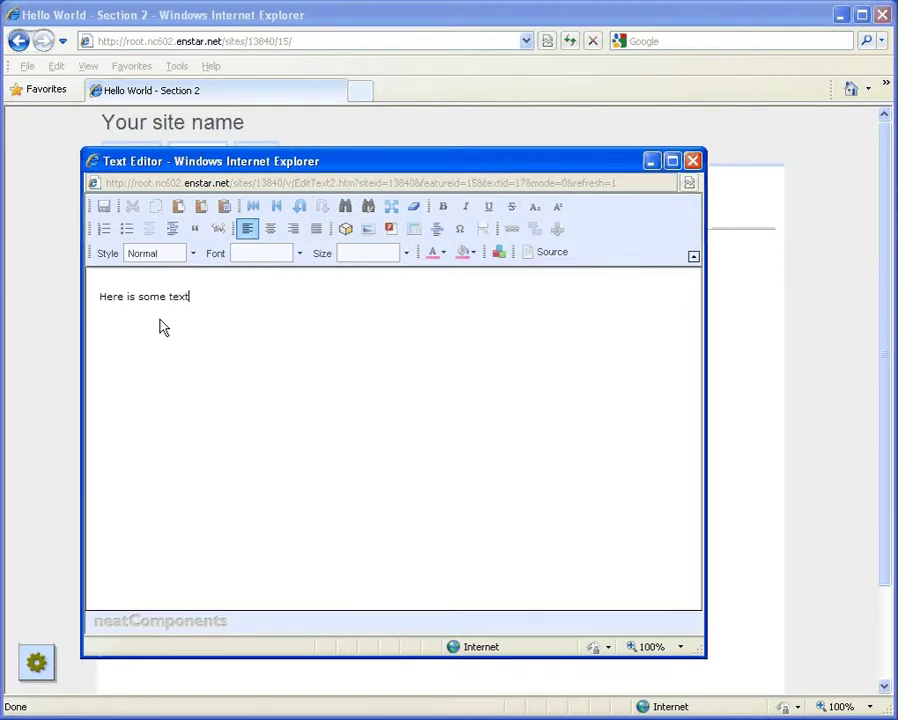
left_click(105, 207)
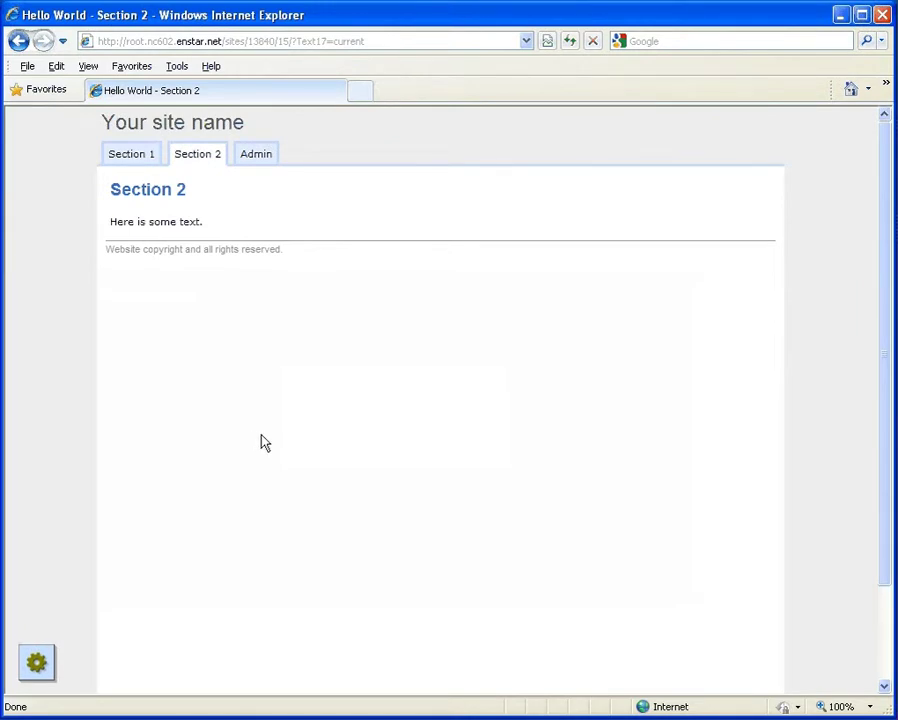
Reopen the Section 2 text editor and select the sentence 'Here is some text.'.
left_click(36, 662)
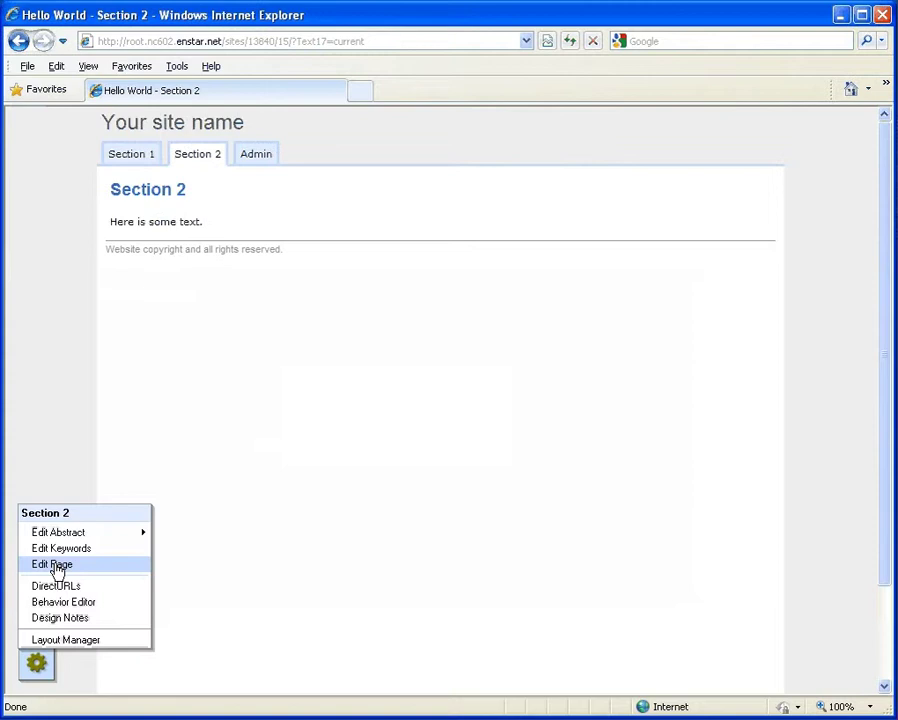
left_click(52, 565)
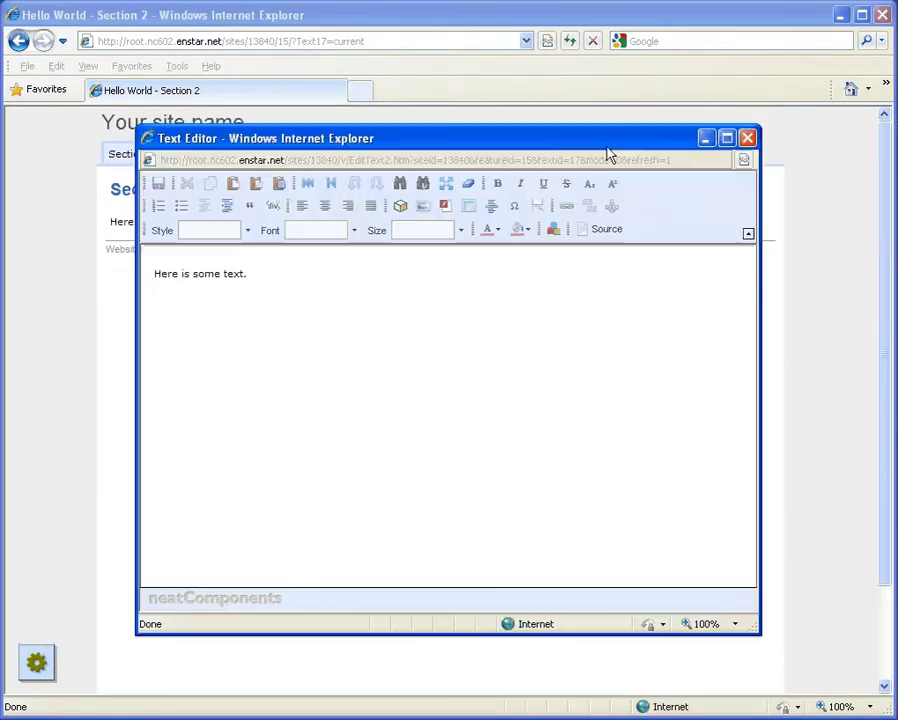
left_click_drag(154, 274, 248, 276)
Set the selected sentence's font to Arial at a specific size of 24 pt.
left_click(332, 234)
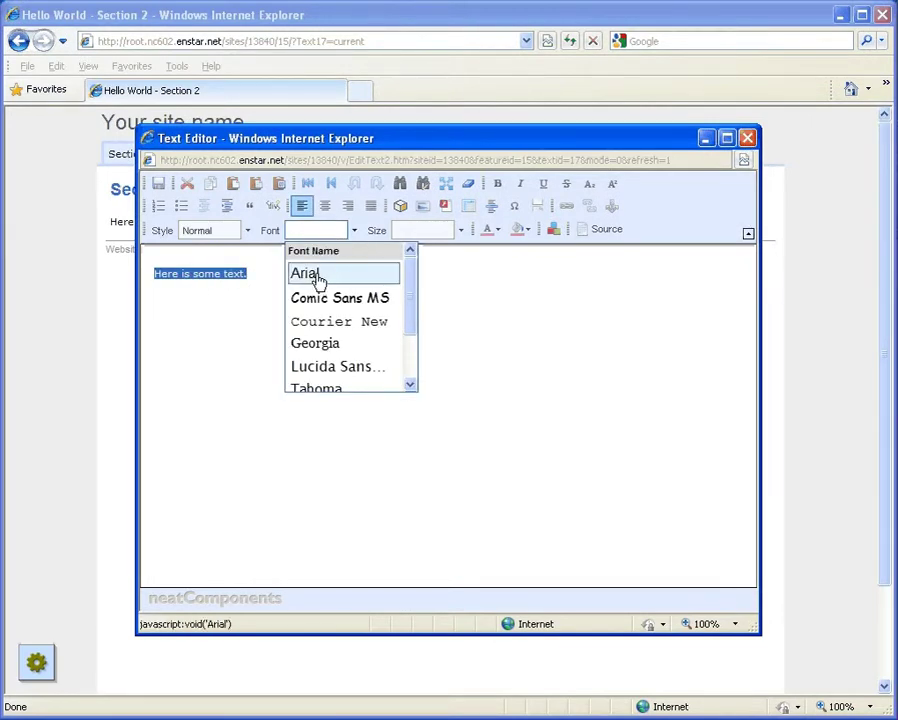
left_click(319, 280)
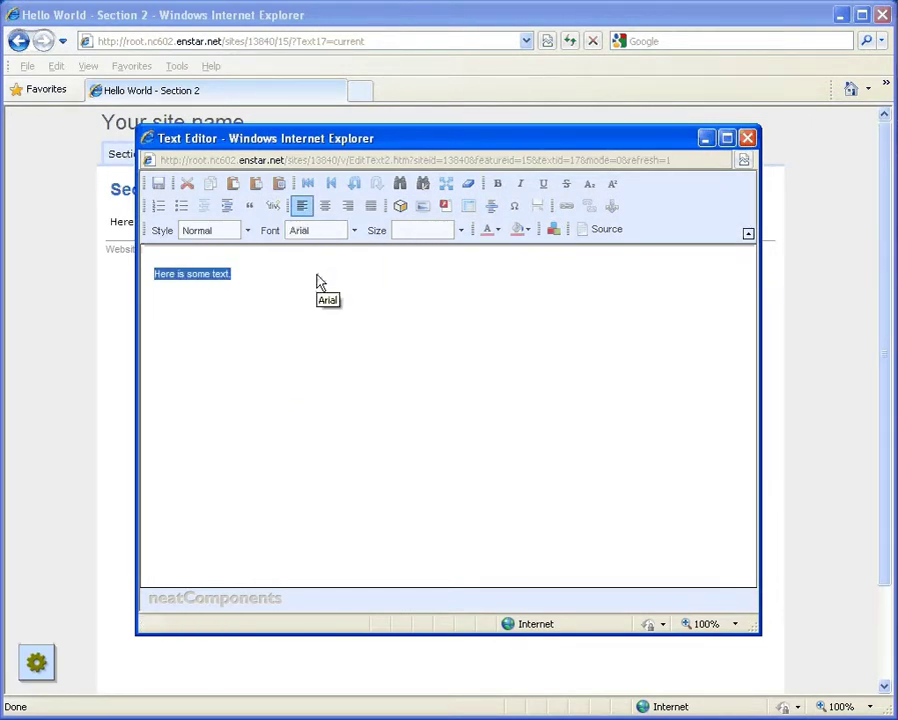
left_click(421, 232)
left_click(360, 406)
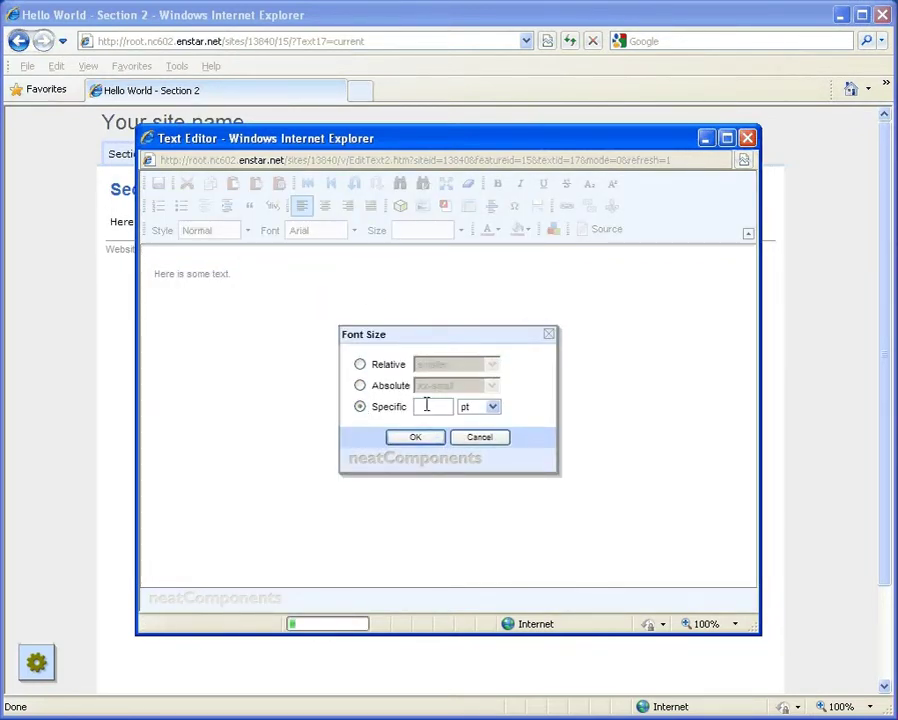
type("24")
left_click(416, 440)
Colour the word 'some' red.
left_click(416, 439)
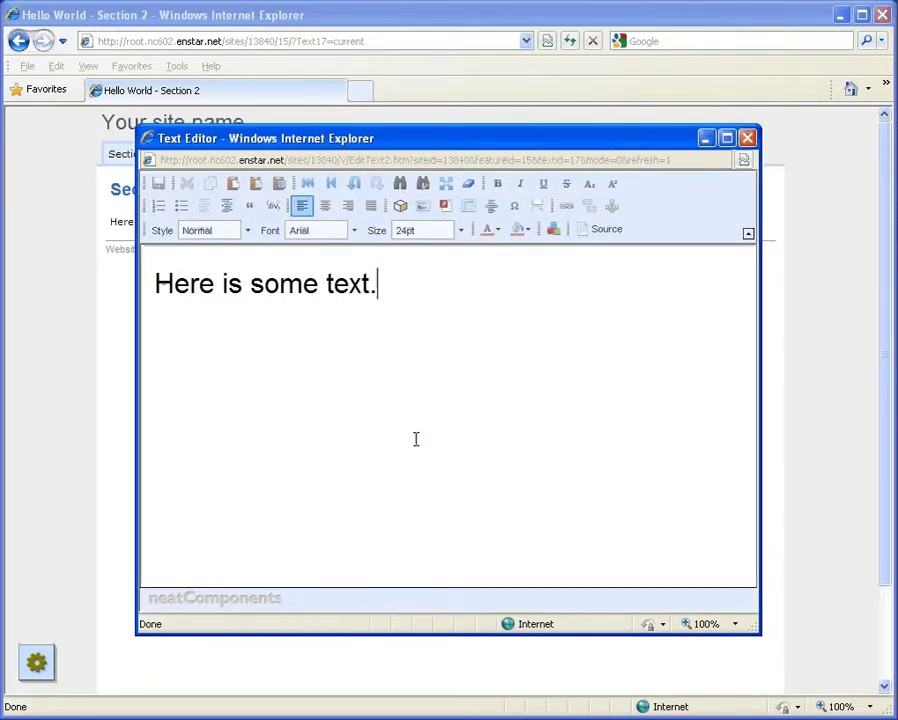
left_click(252, 288)
left_click_drag(252, 288, 314, 297)
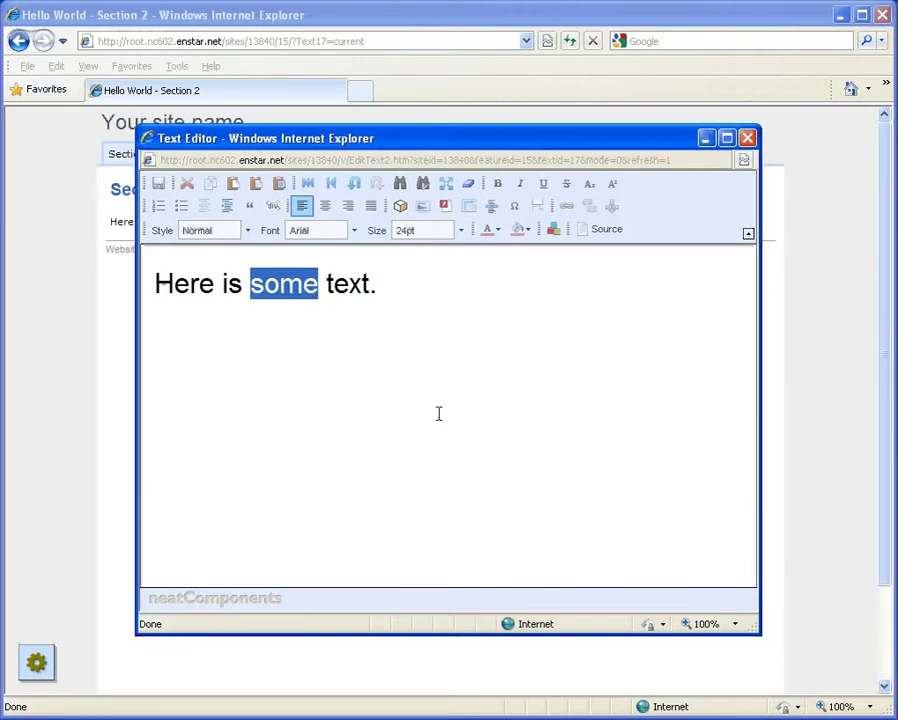
left_click(487, 230)
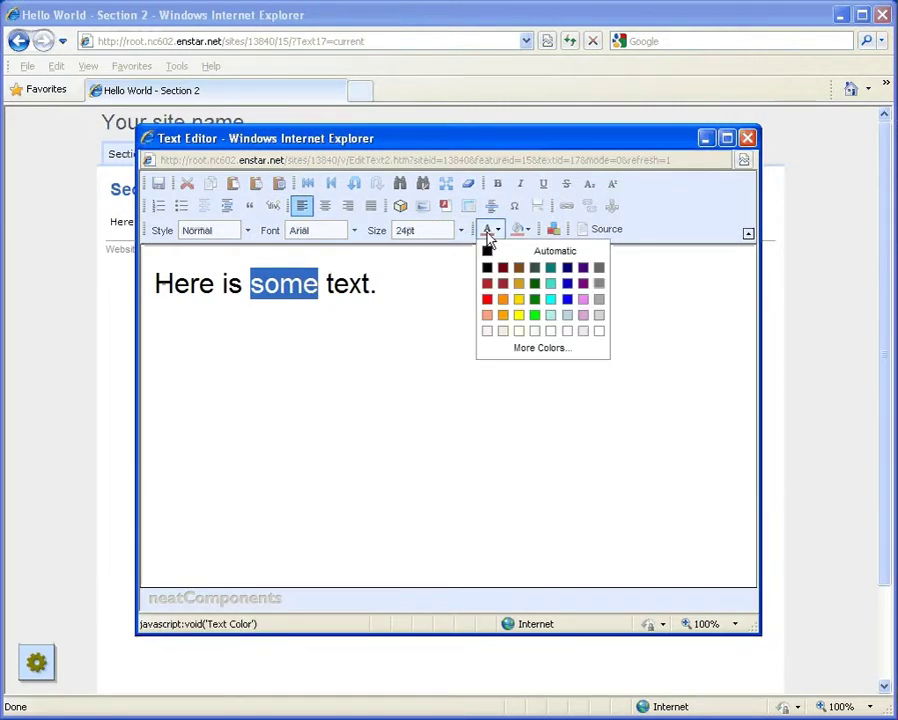
left_click(487, 299)
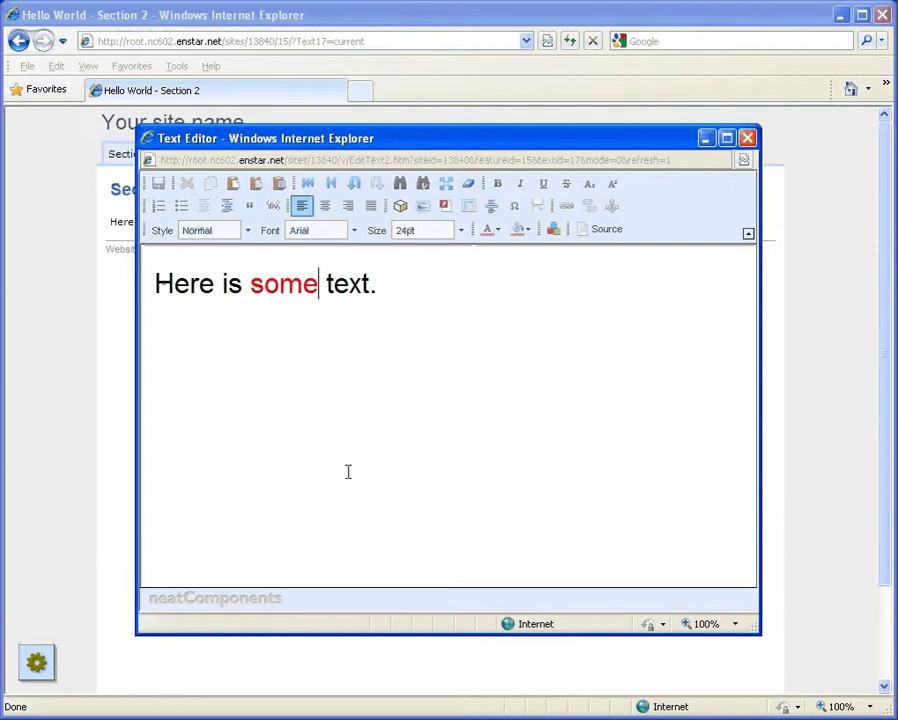
Try centre and right alignment, settle on left alignment, and save the text.
left_click(330, 211)
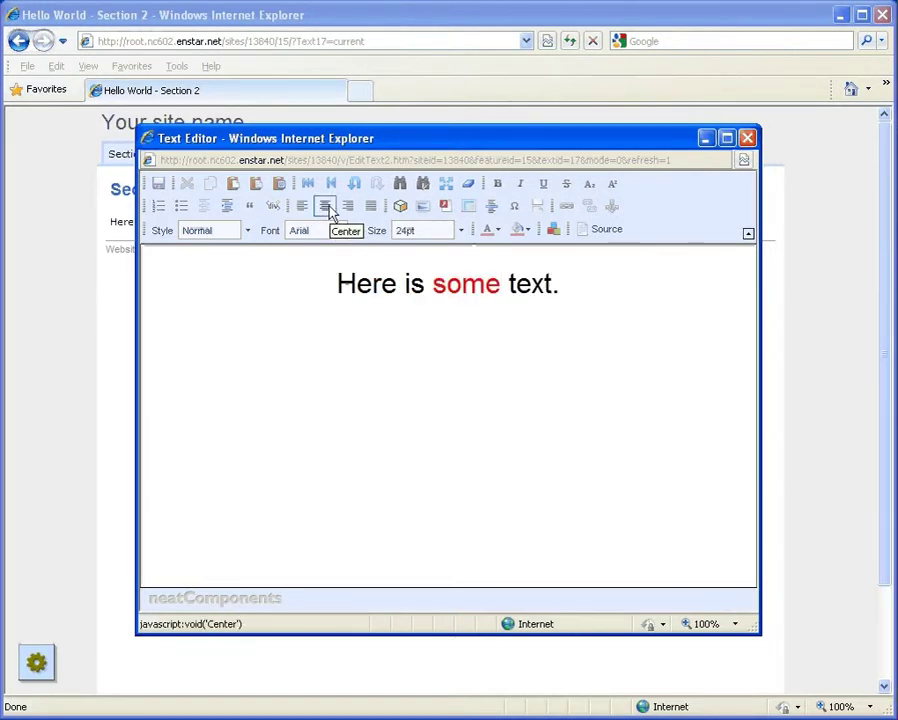
left_click(349, 210)
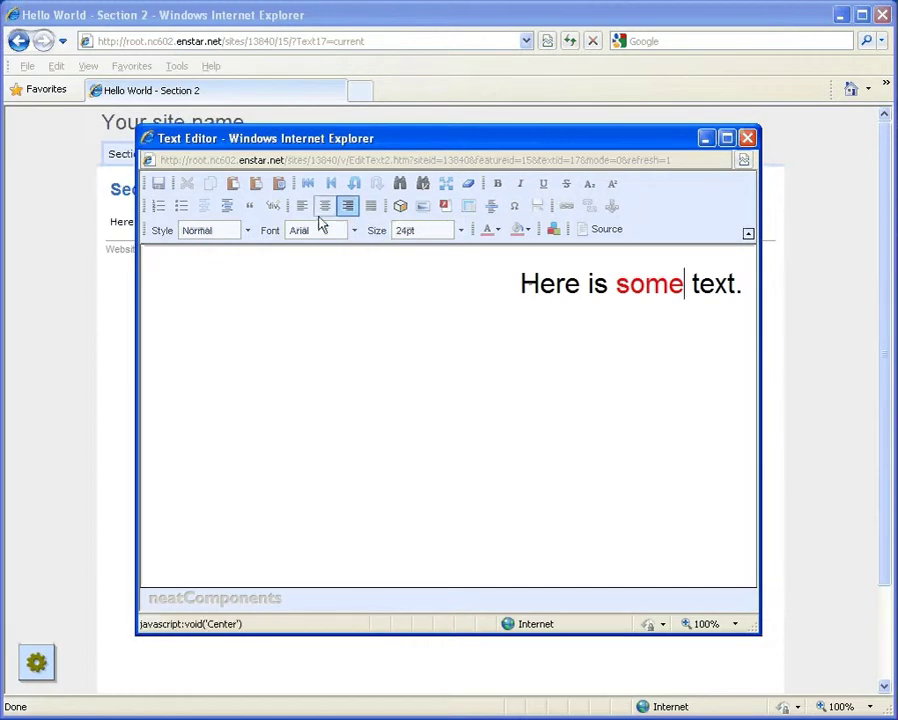
left_click(302, 207)
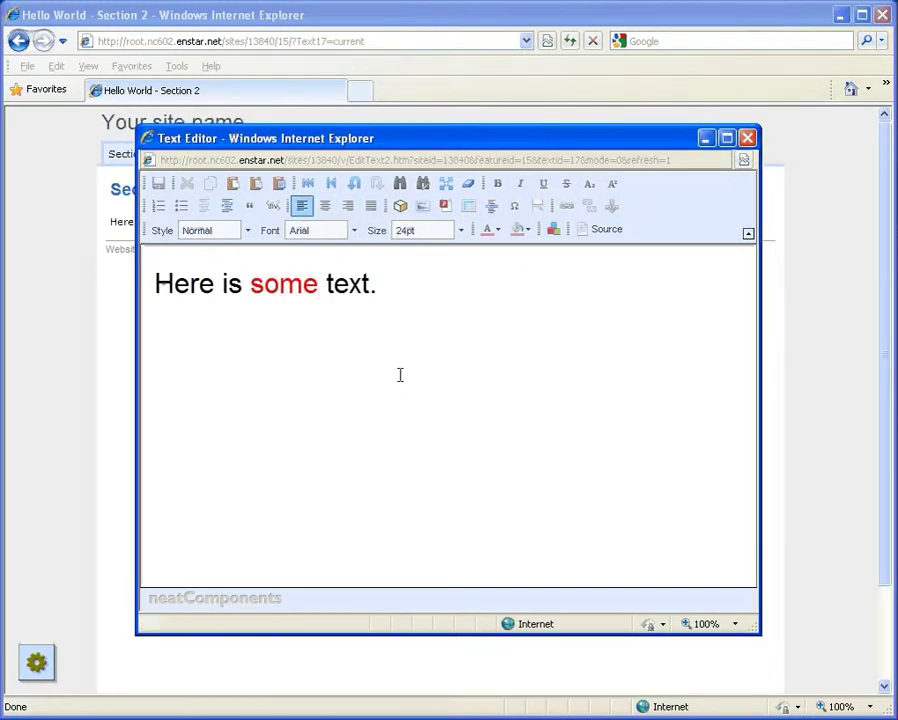
left_click(159, 184)
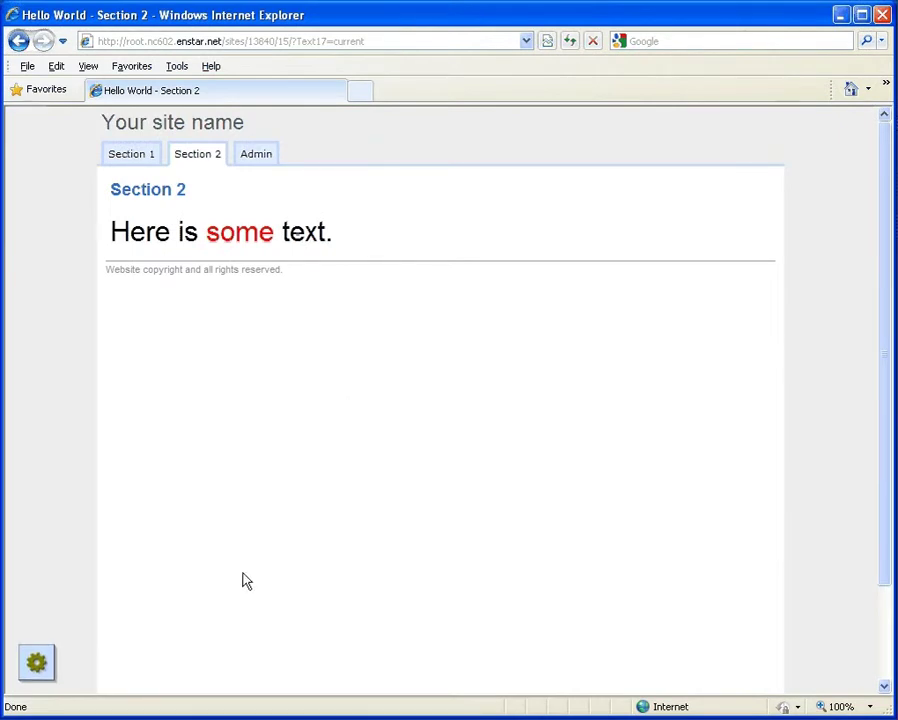
Reopen the Section 2 text and add a new line after 'Here is some text.'.
left_click(36, 665)
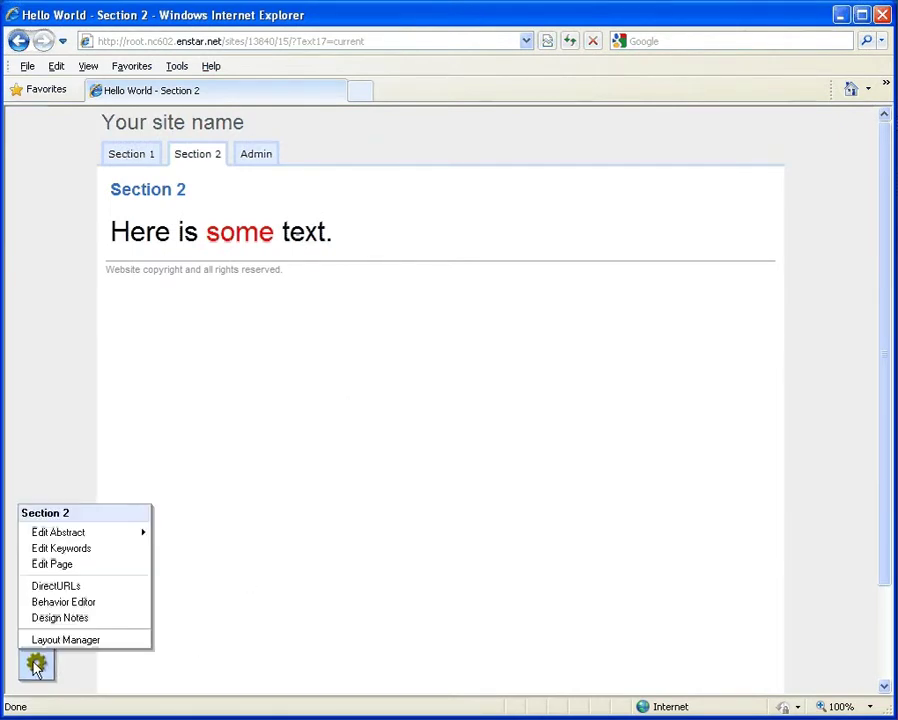
left_click(55, 565)
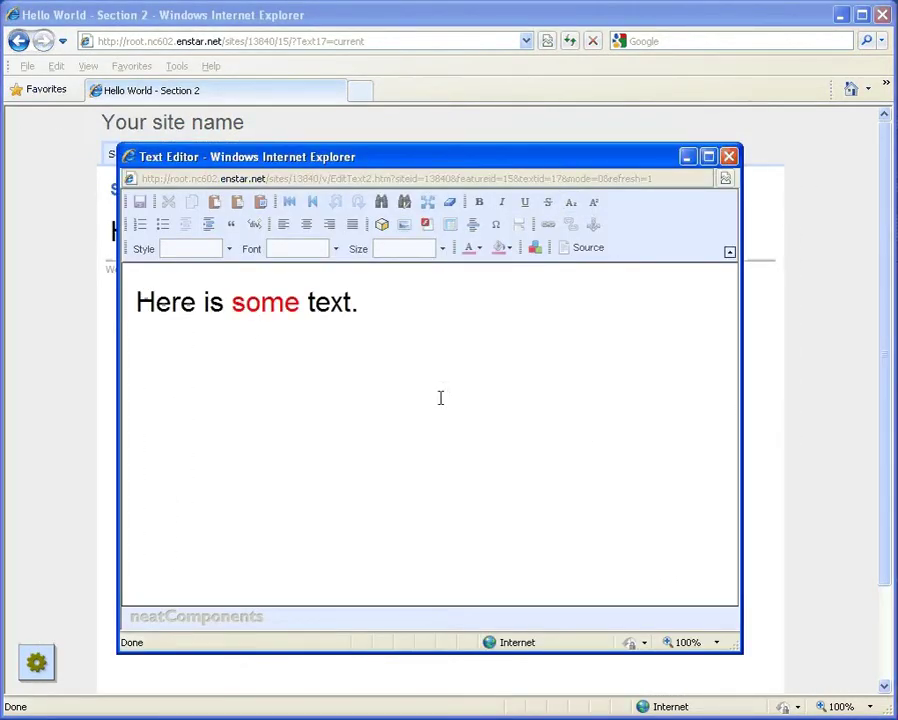
left_click(410, 311)
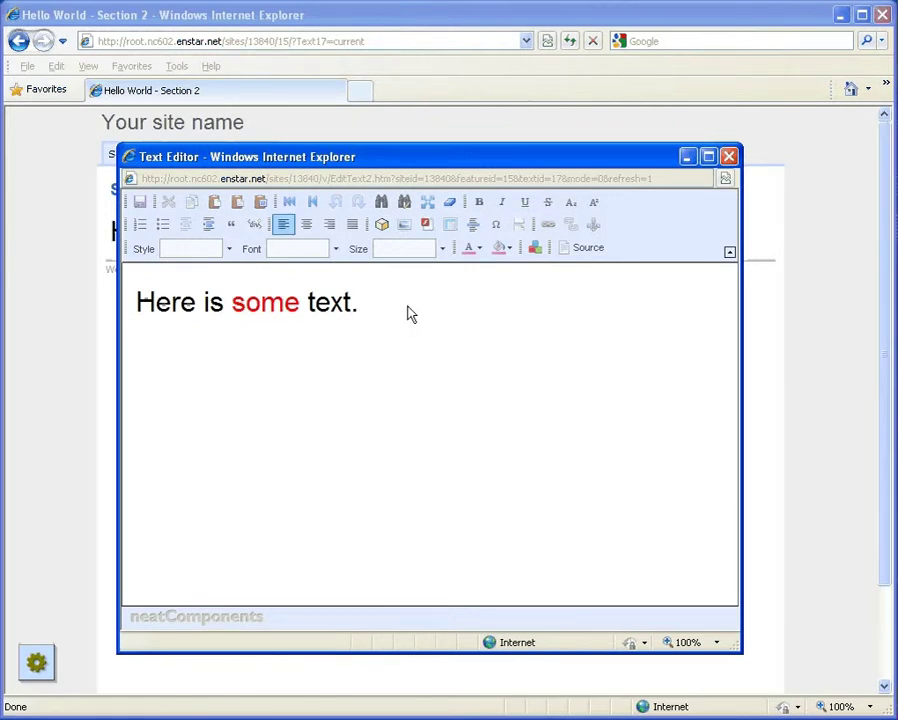
key("Return")
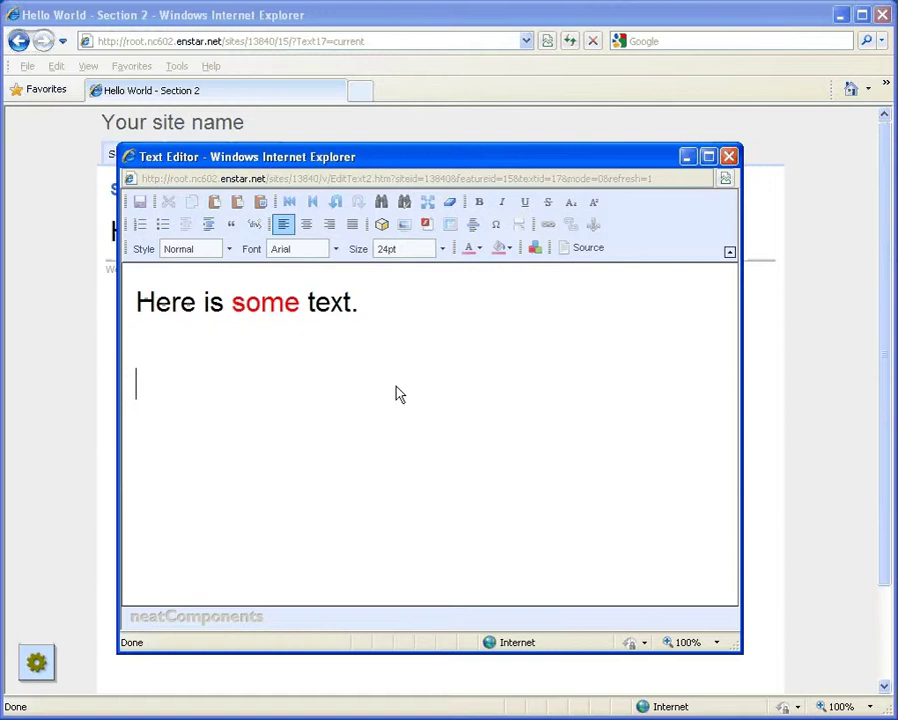
Upload clearstring-logo.jpg to the server through the image file browser.
left_click(406, 229)
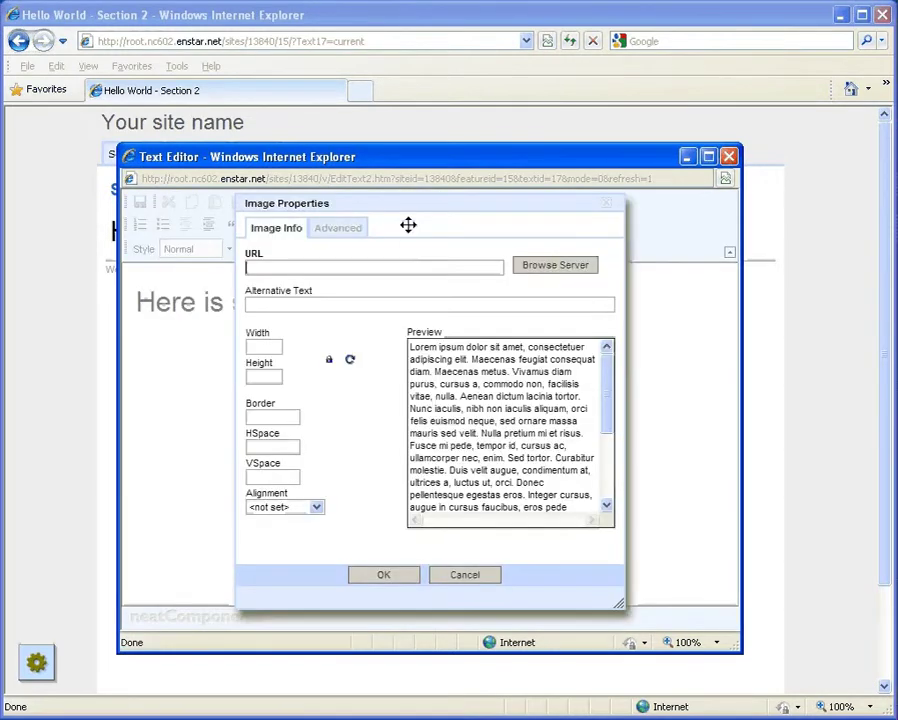
left_click(551, 268)
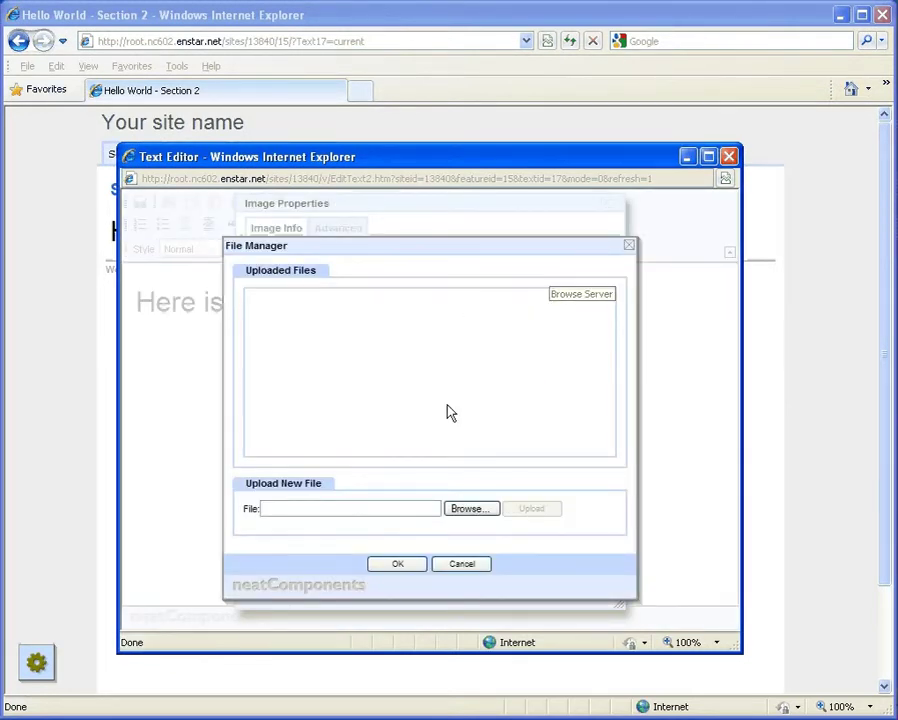
left_click(472, 509)
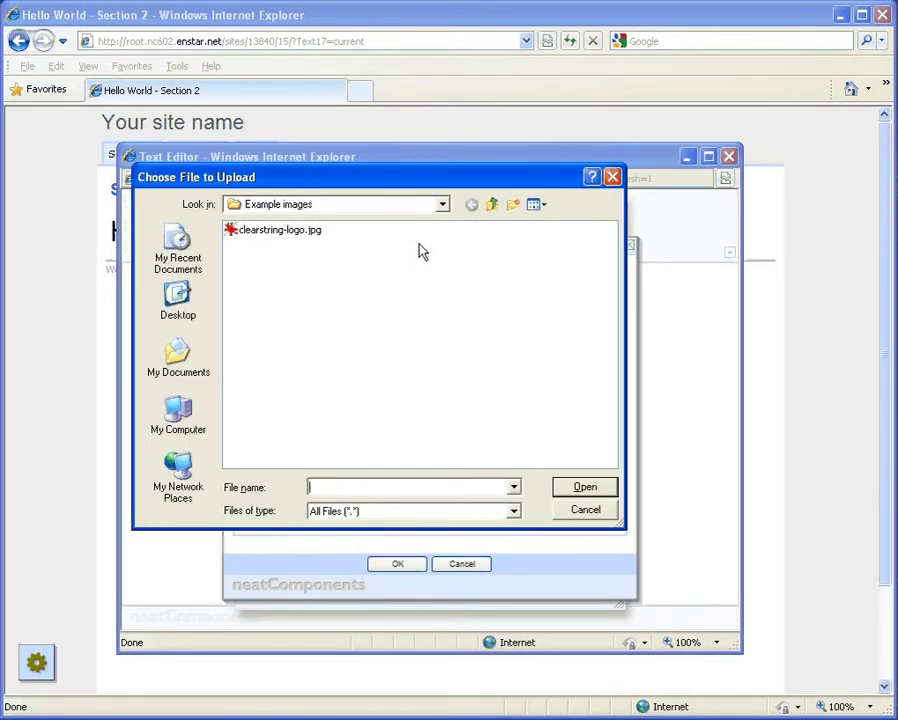
left_click(291, 233)
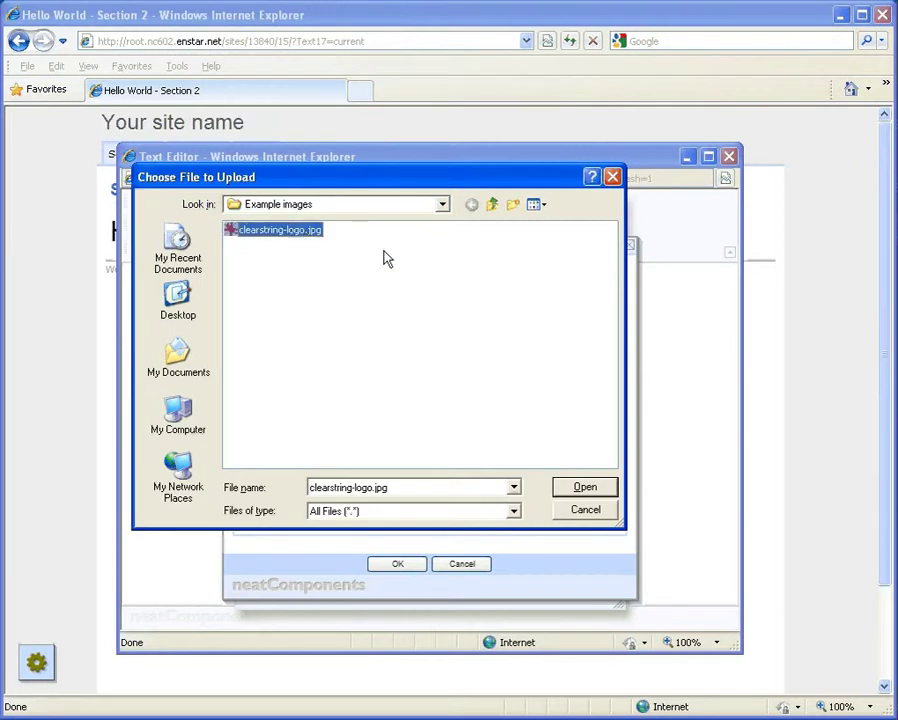
left_click(580, 490)
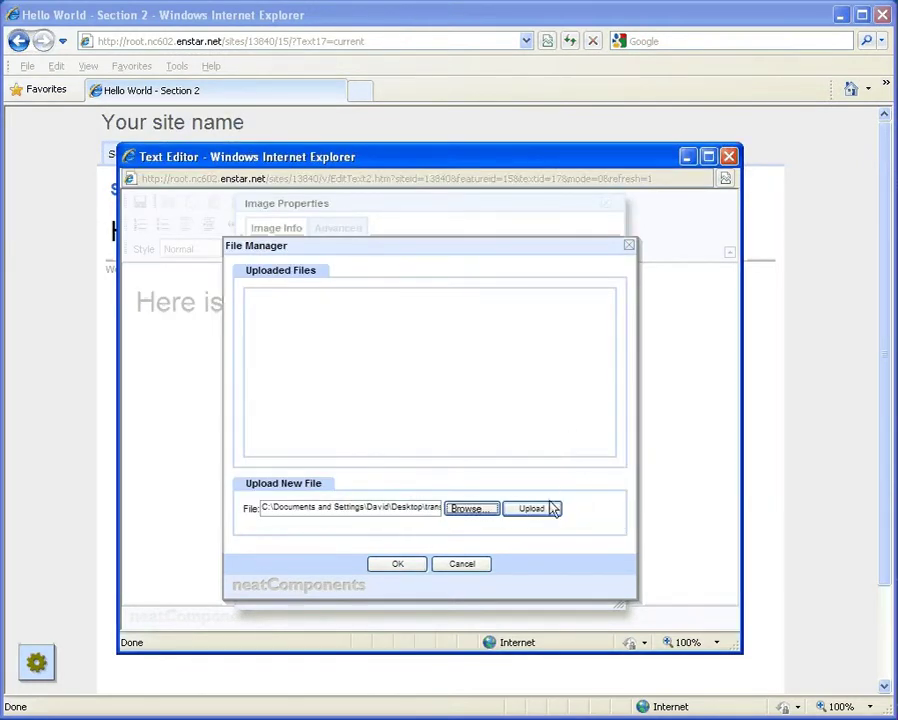
left_click(532, 510)
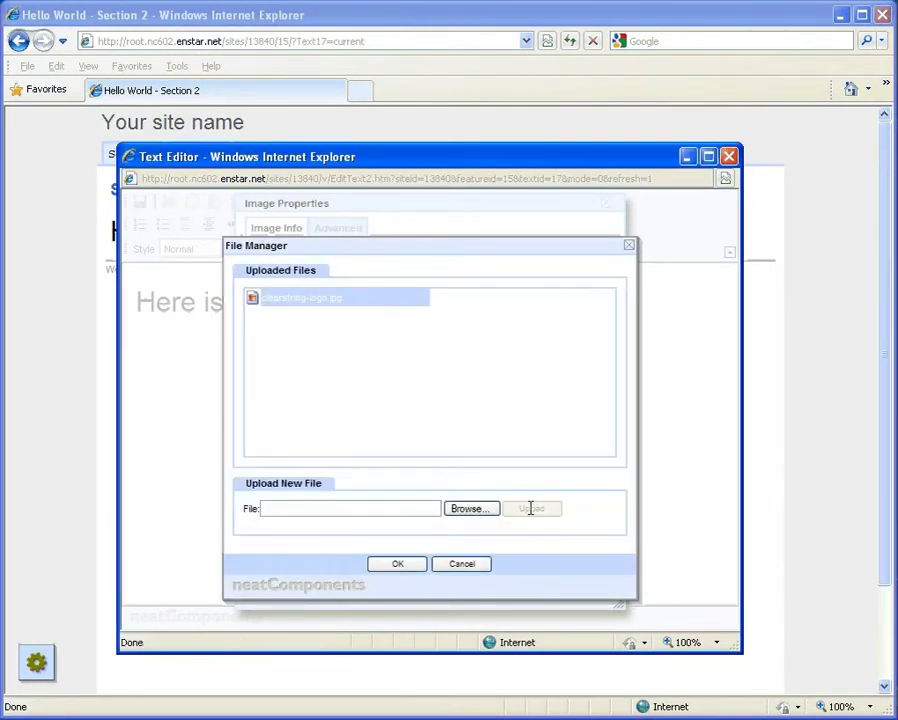
Insert the uploaded logo with alignment left unset, then save the page.
left_click(397, 565)
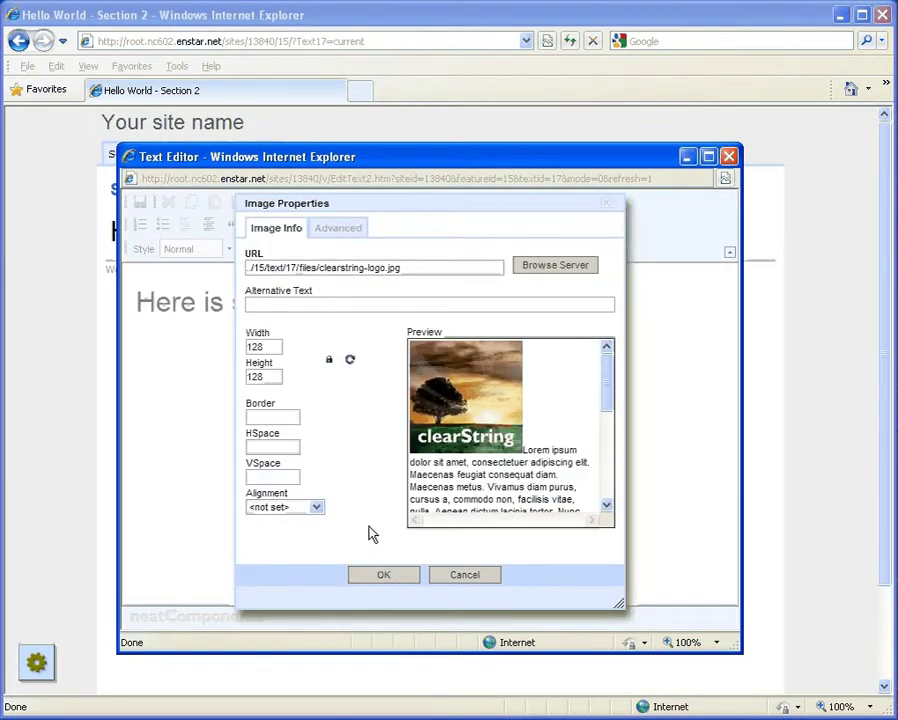
left_click(318, 509)
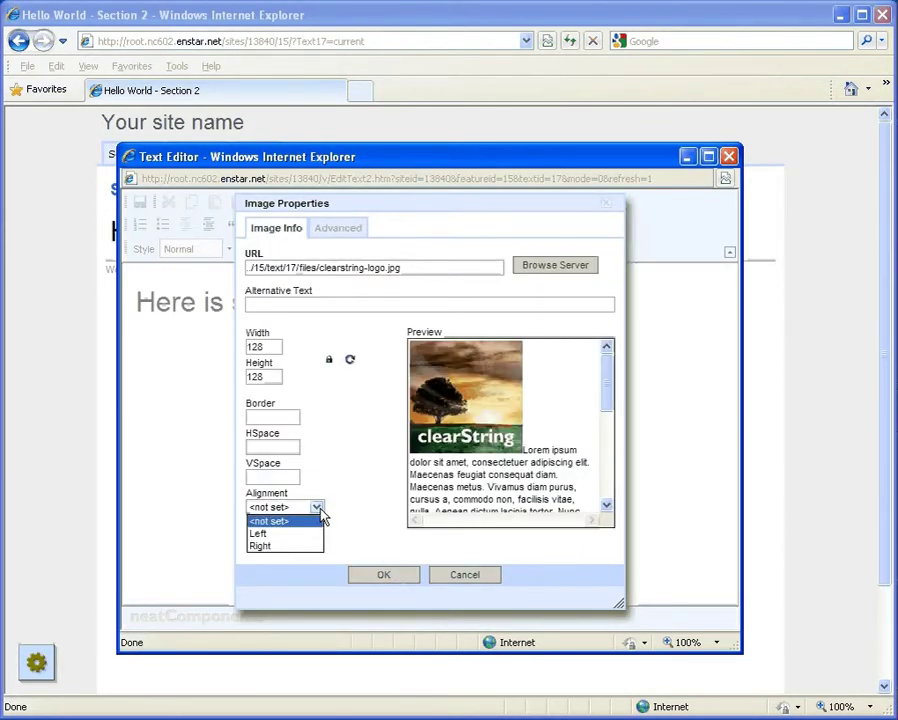
left_click(320, 511)
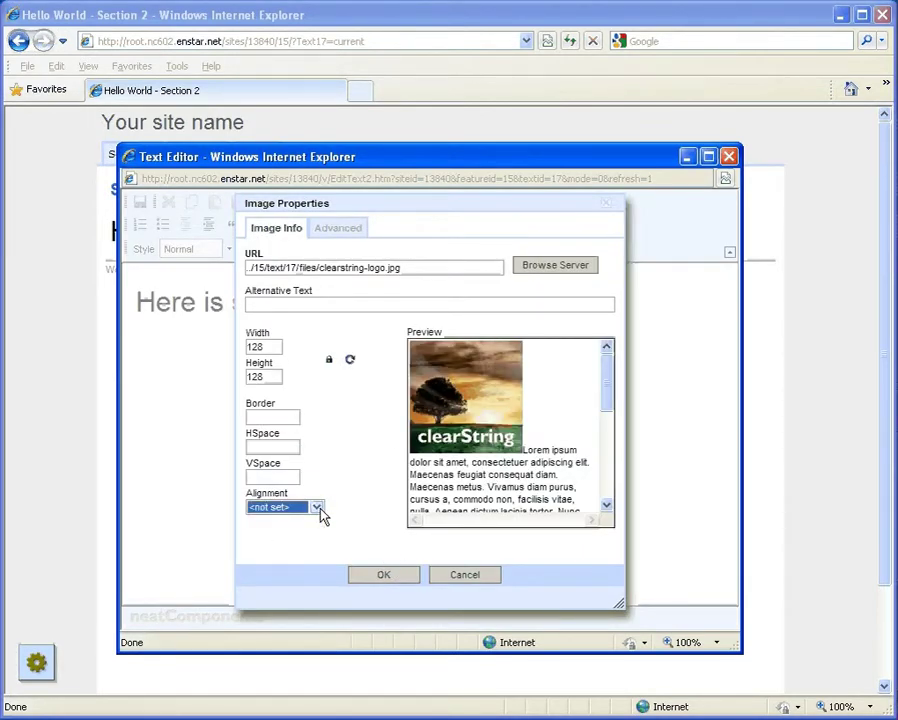
left_click(380, 573)
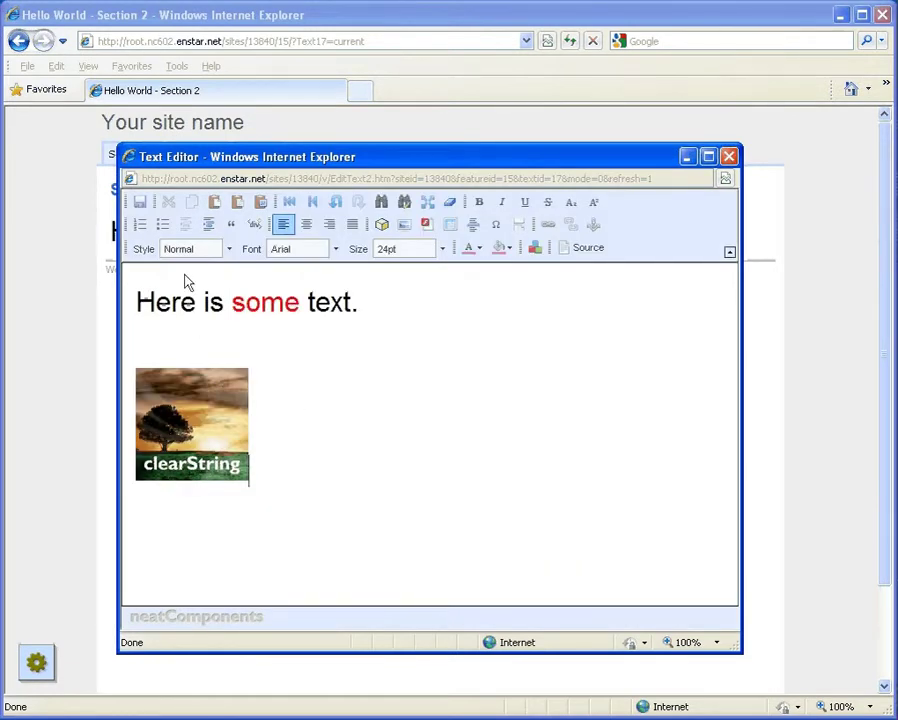
left_click(140, 203)
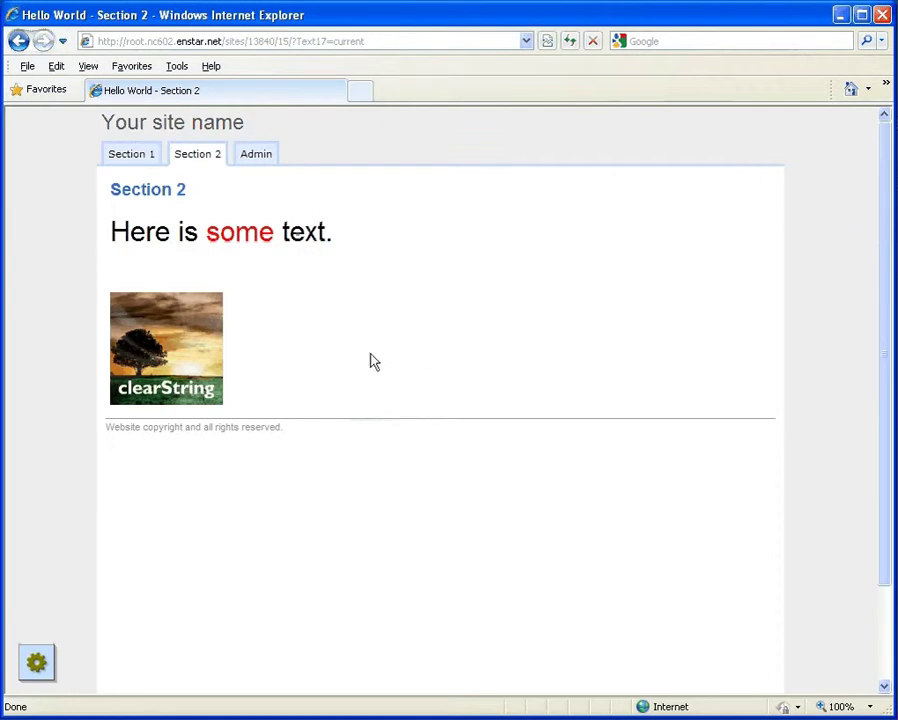
Reopen the Section 2 text, add 'This is a link...' below the logo, and select it.
left_click(36, 662)
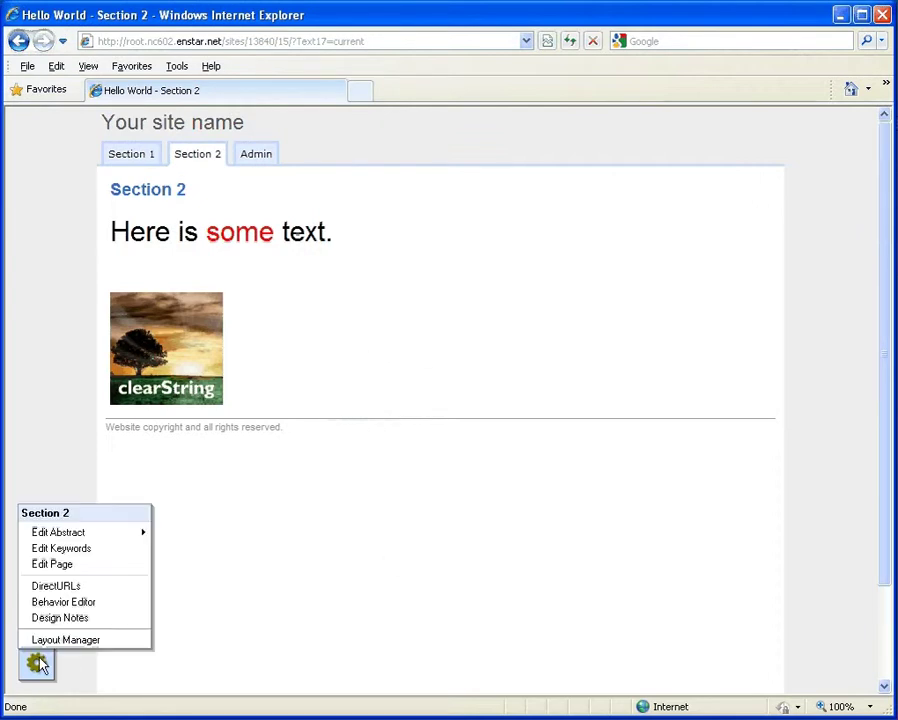
left_click(58, 566)
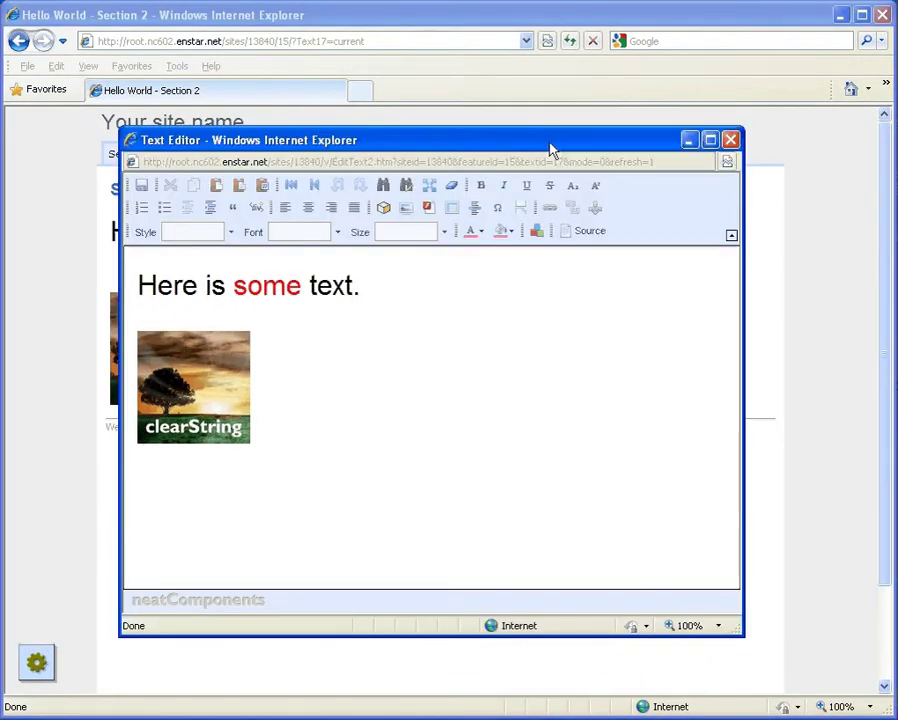
left_click(327, 440)
key("Return")
key("Return")
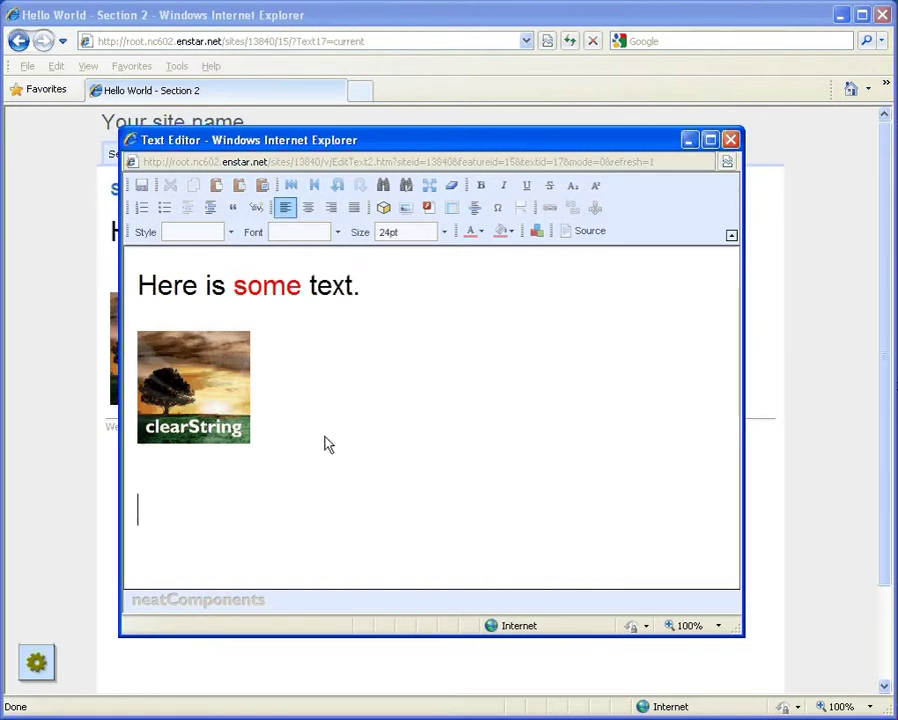
type("Thi")
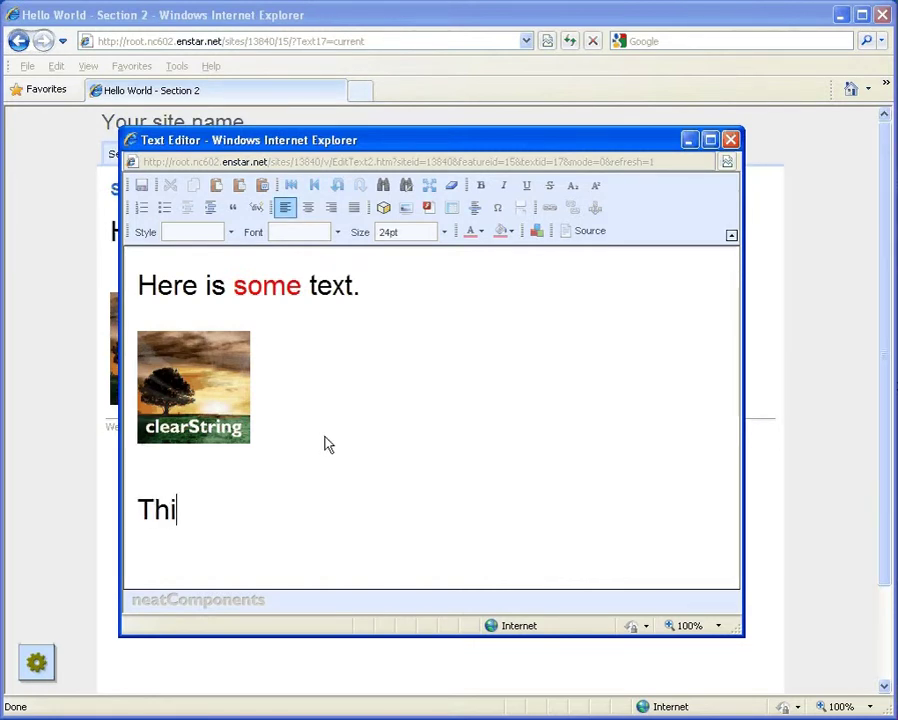
type("s is a lin")
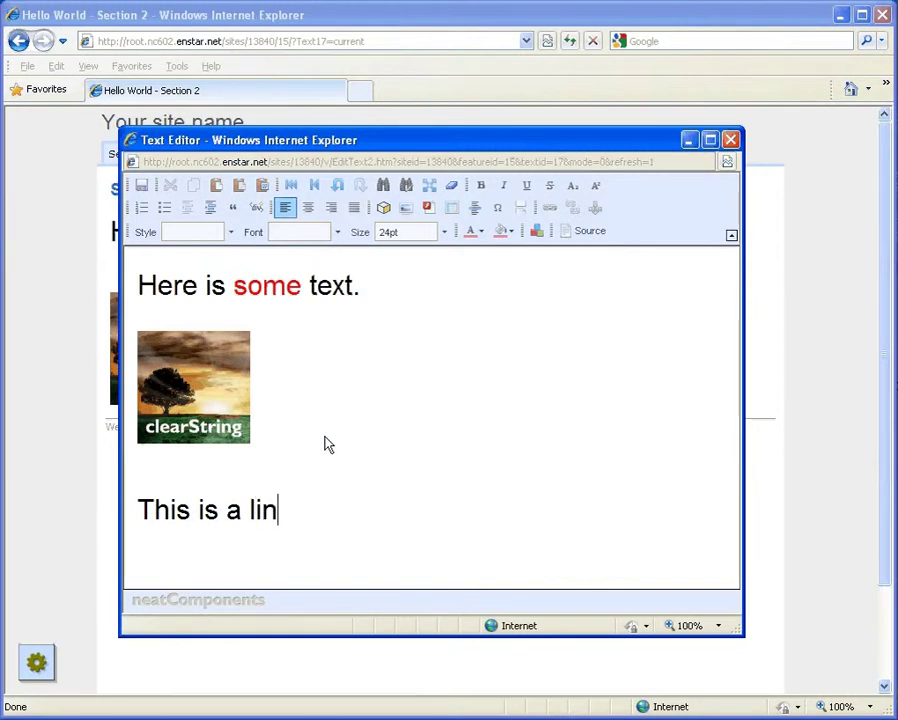
type("k...")
left_click_drag(316, 514, 165, 512)
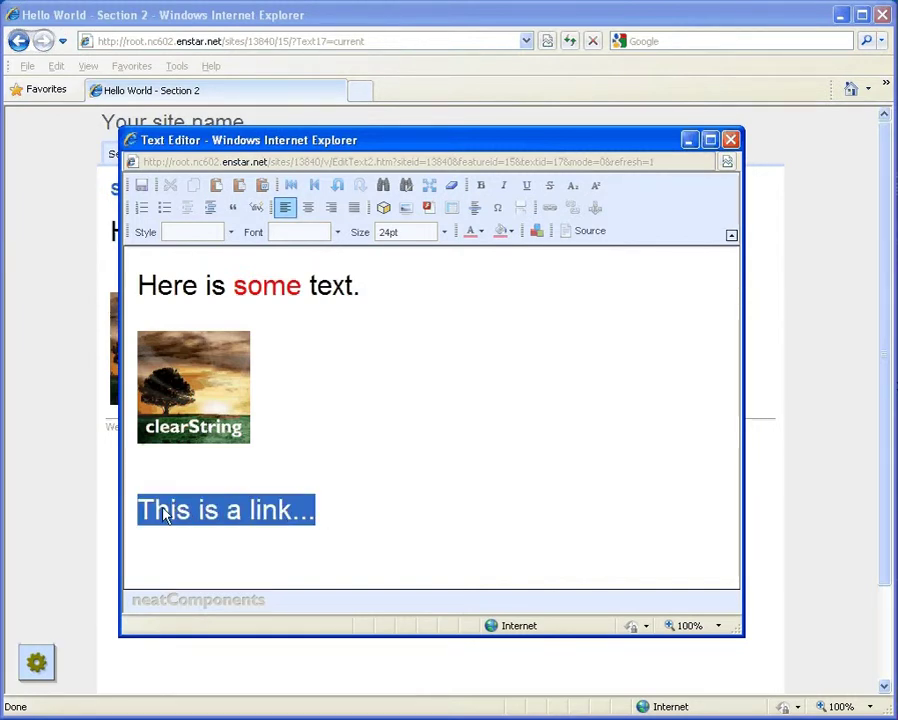
left_click(549, 212)
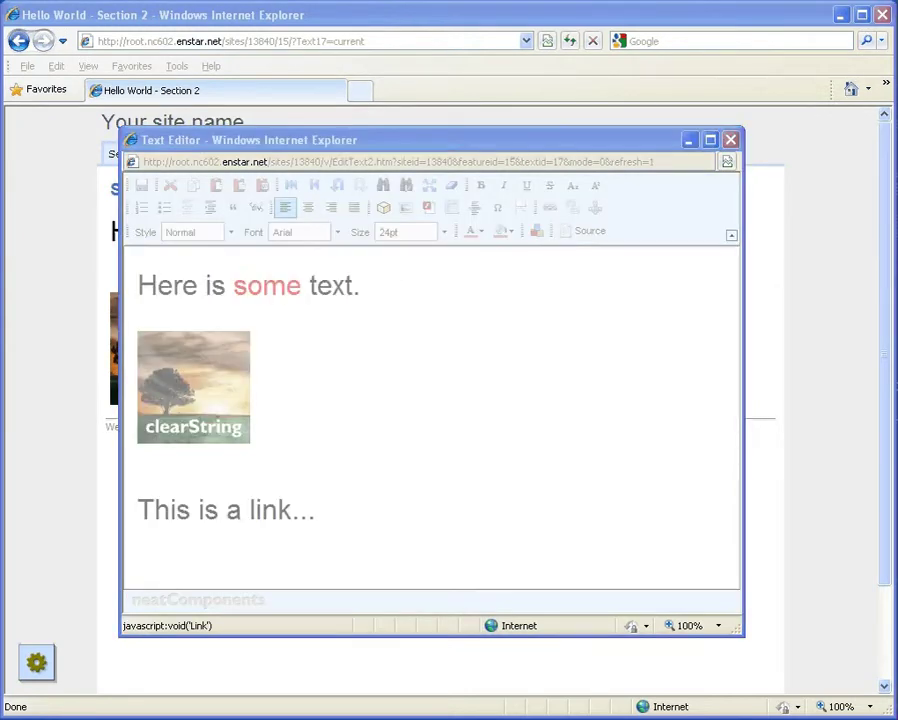
left_click_drag(536, 82, 520, 60)
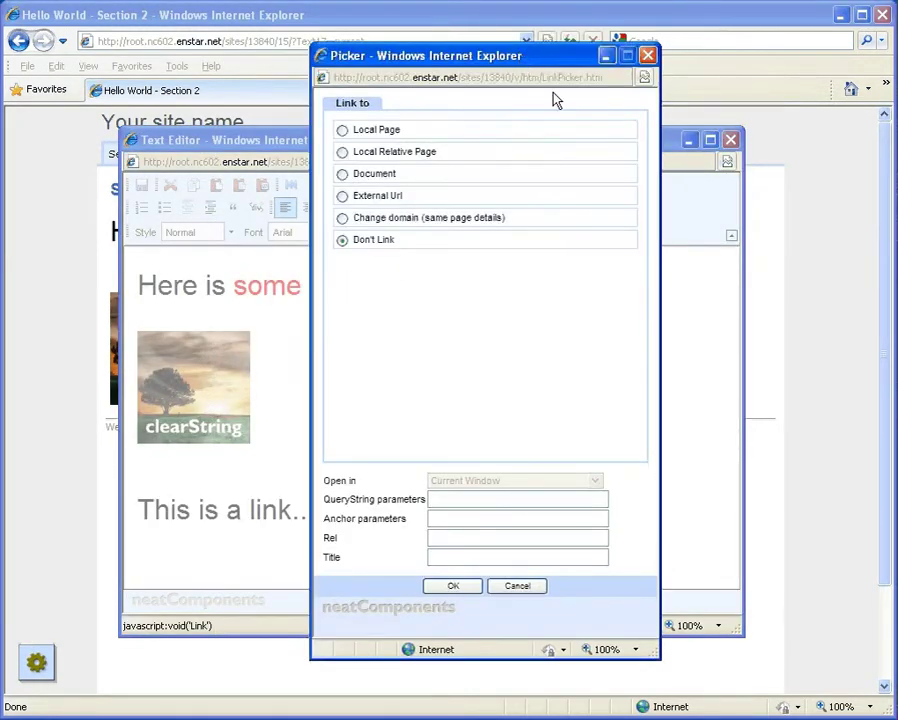
left_click(342, 196)
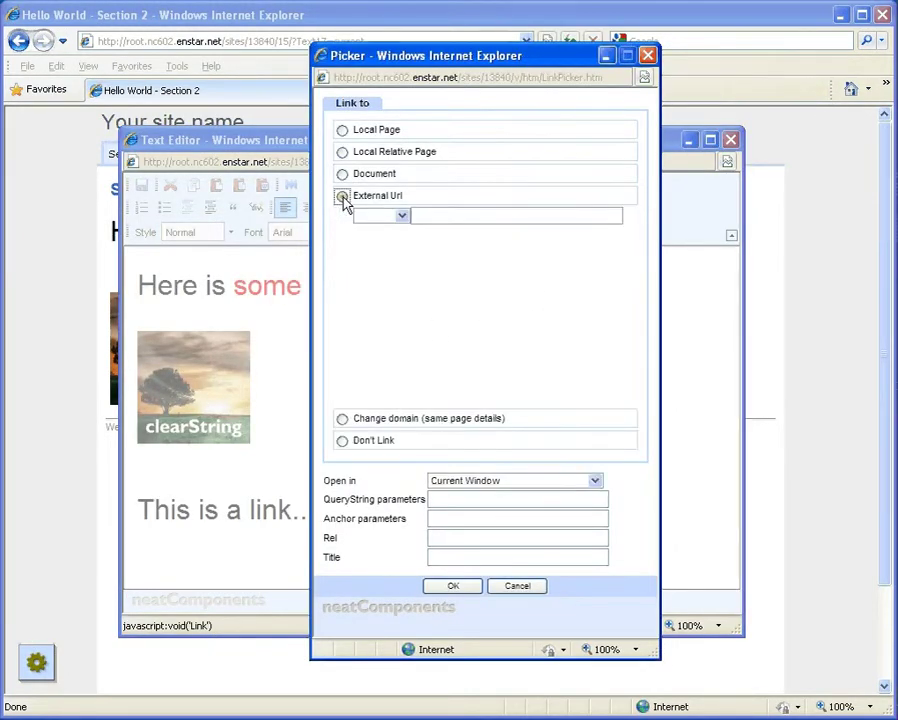
left_click(402, 216)
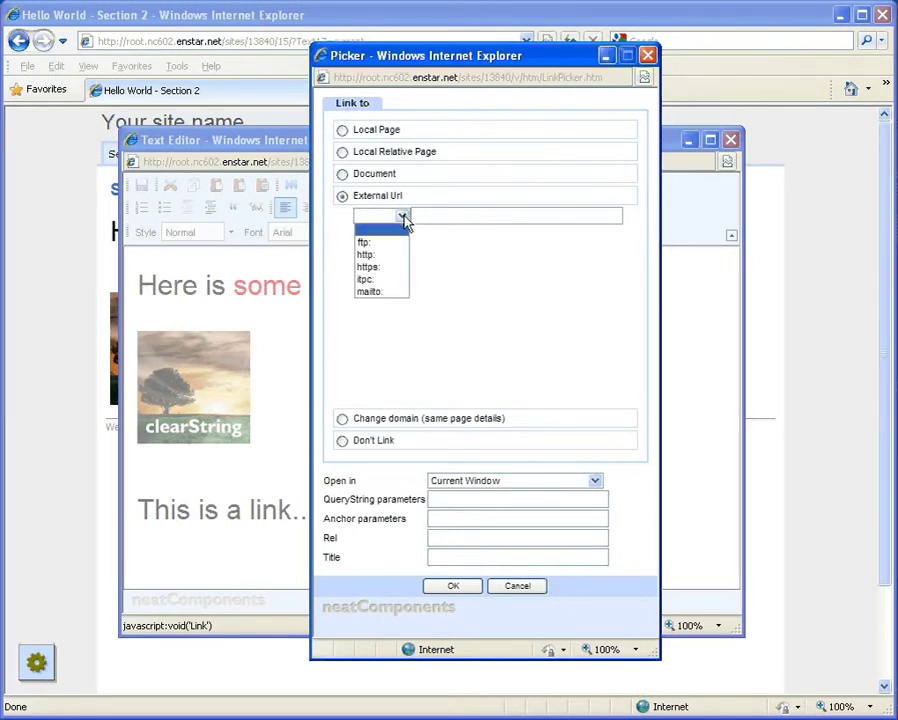
left_click(377, 256)
left_click(435, 215)
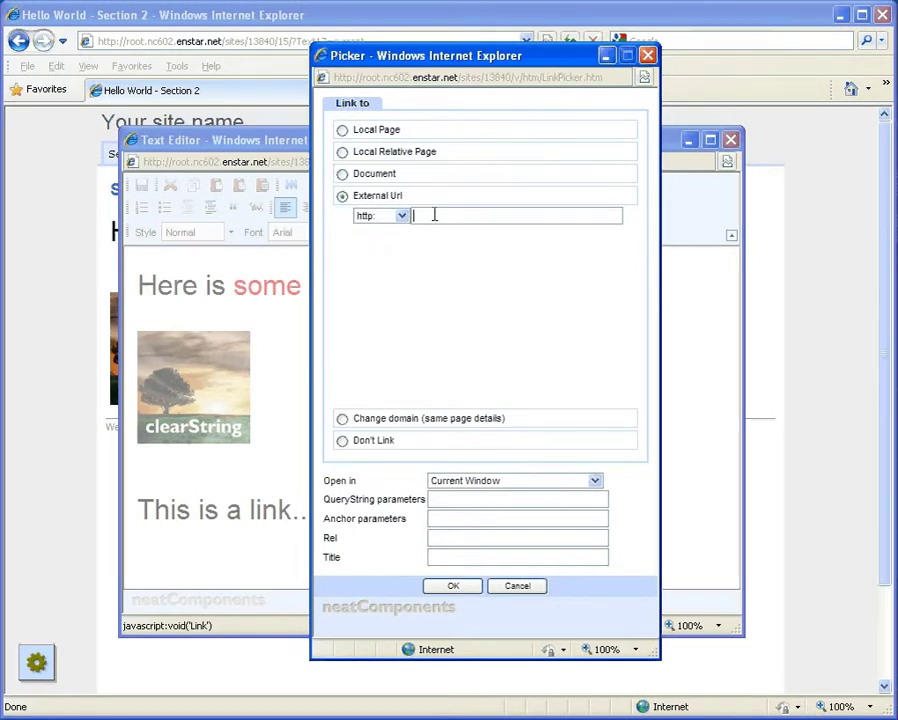
type("www.clearstr")
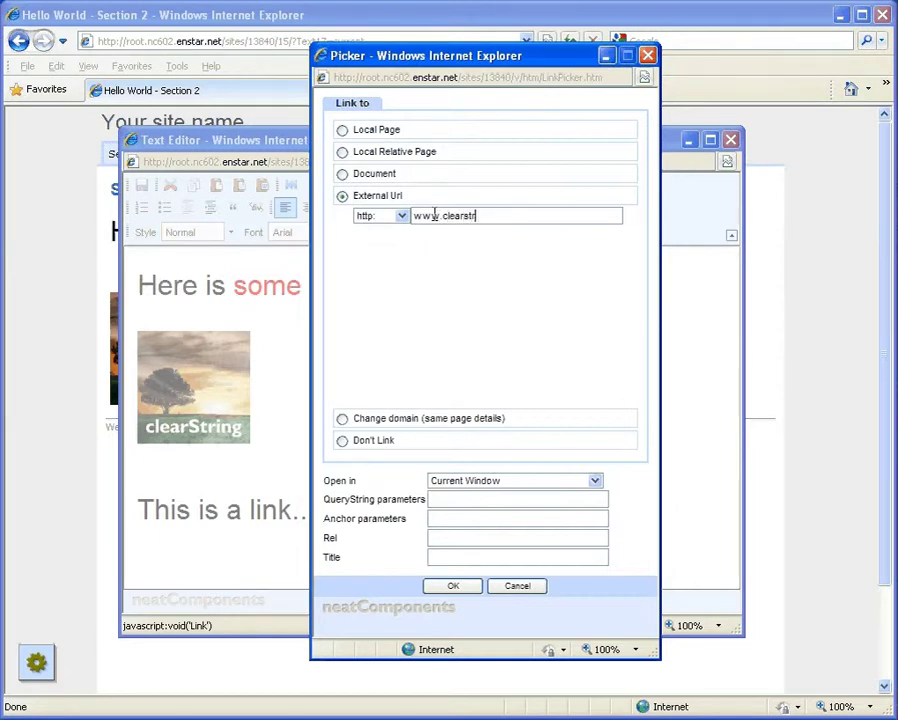
type("ing.com")
left_click(595, 481)
left_click(570, 507)
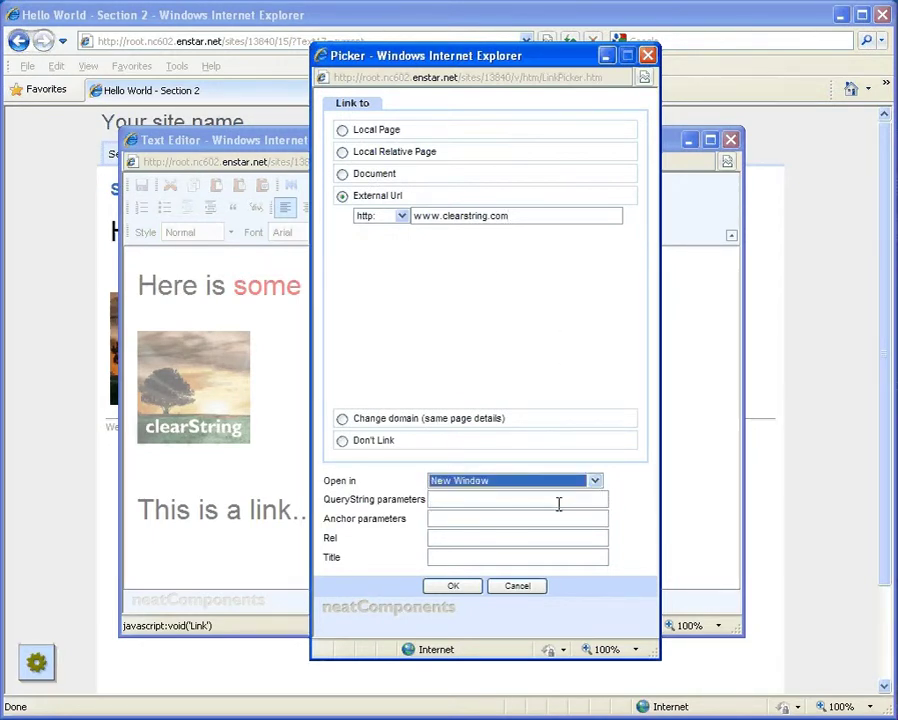
left_click(453, 587)
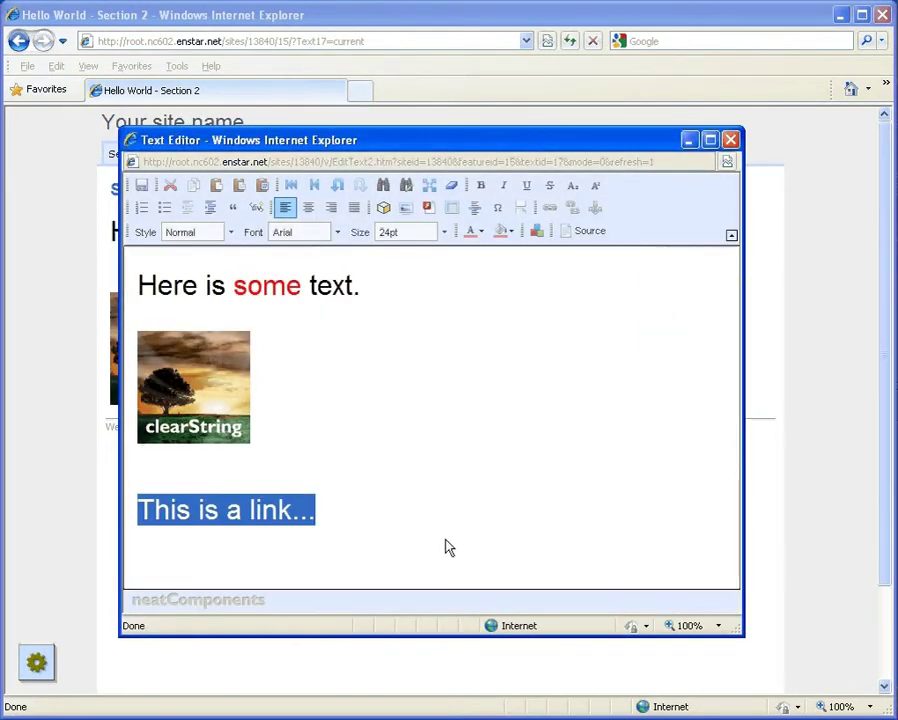
Save the text, test that the blue link opens clearstring.com, then close that window.
left_click(447, 547)
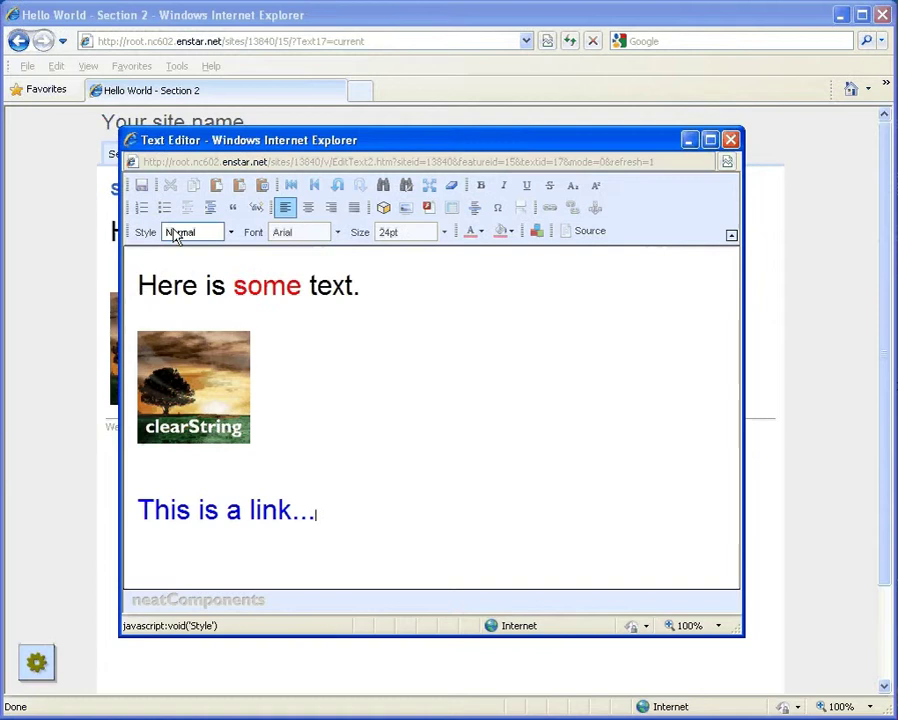
left_click(143, 189)
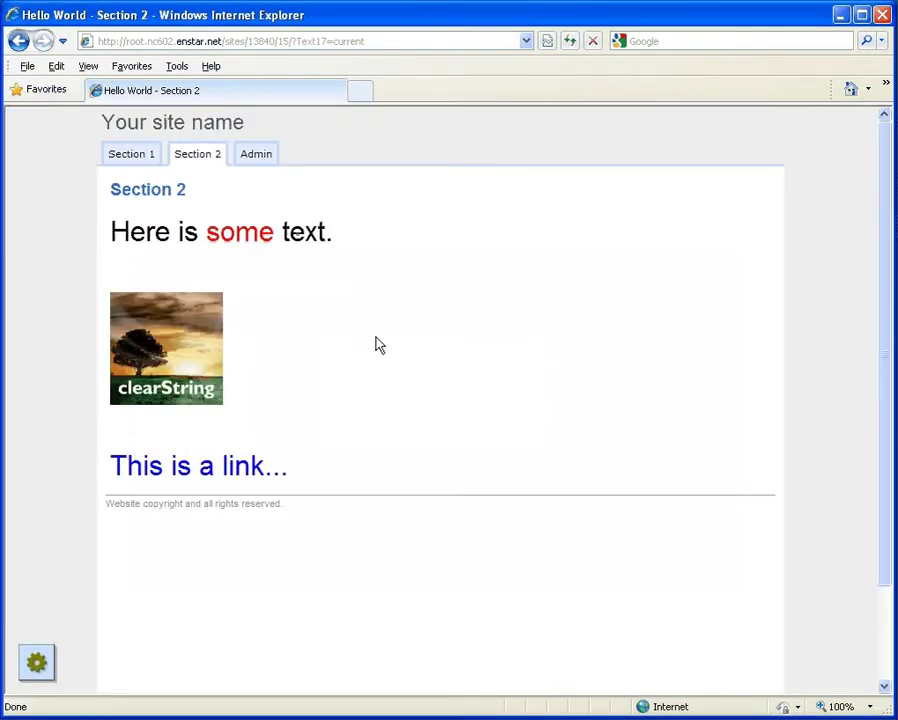
left_click(261, 476)
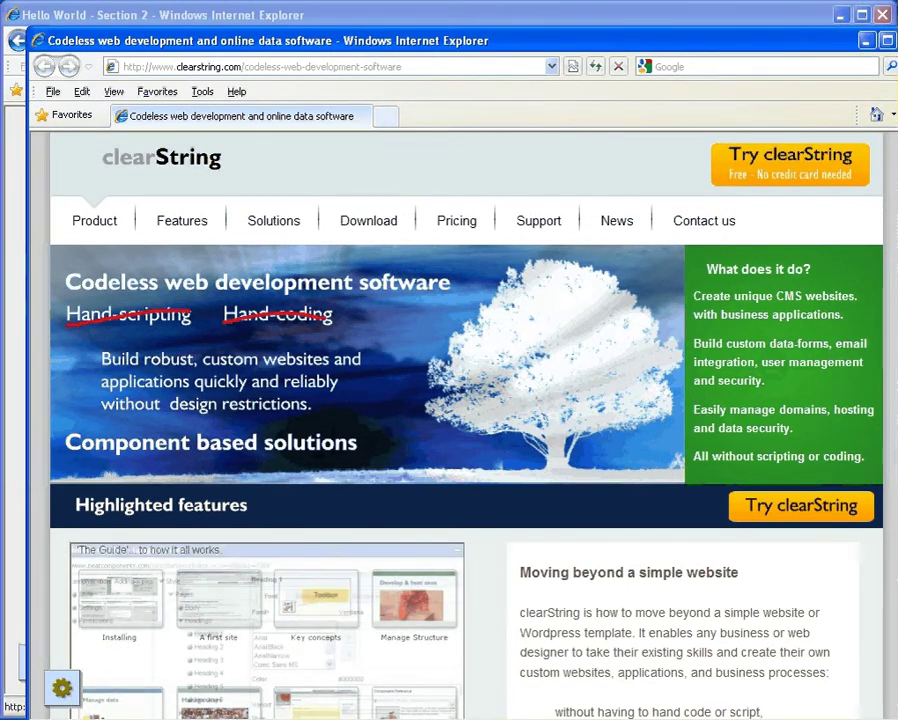
key("alt+F4")
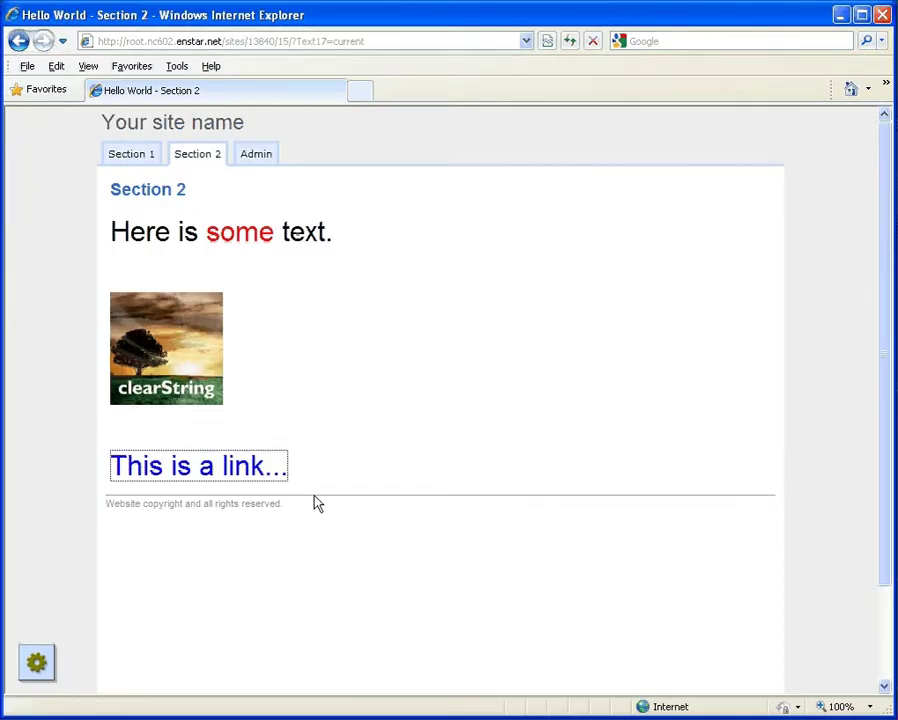
left_click(37, 664)
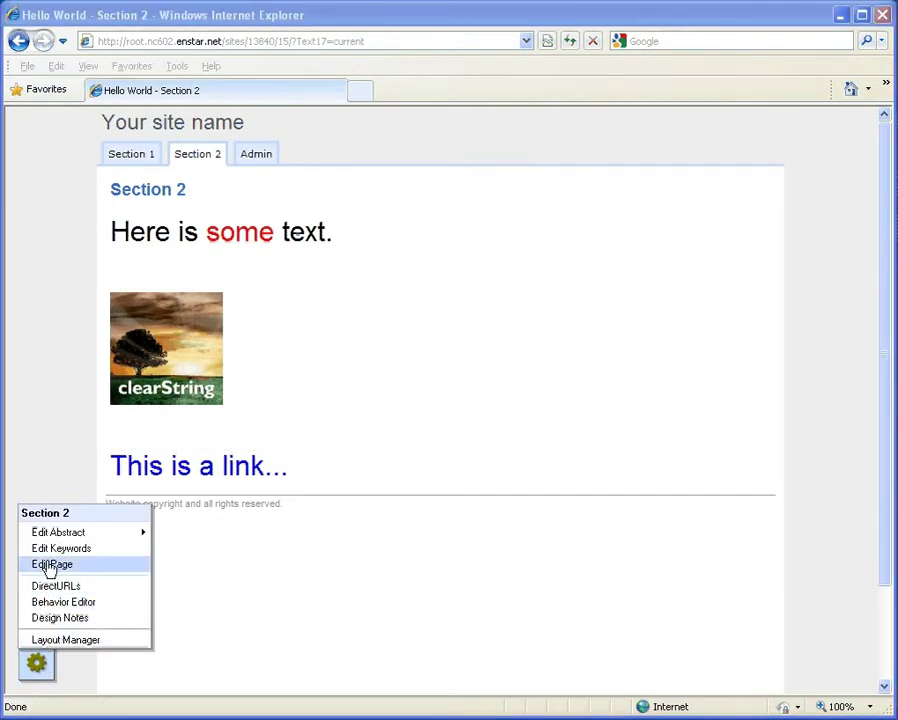
left_click(55, 585)
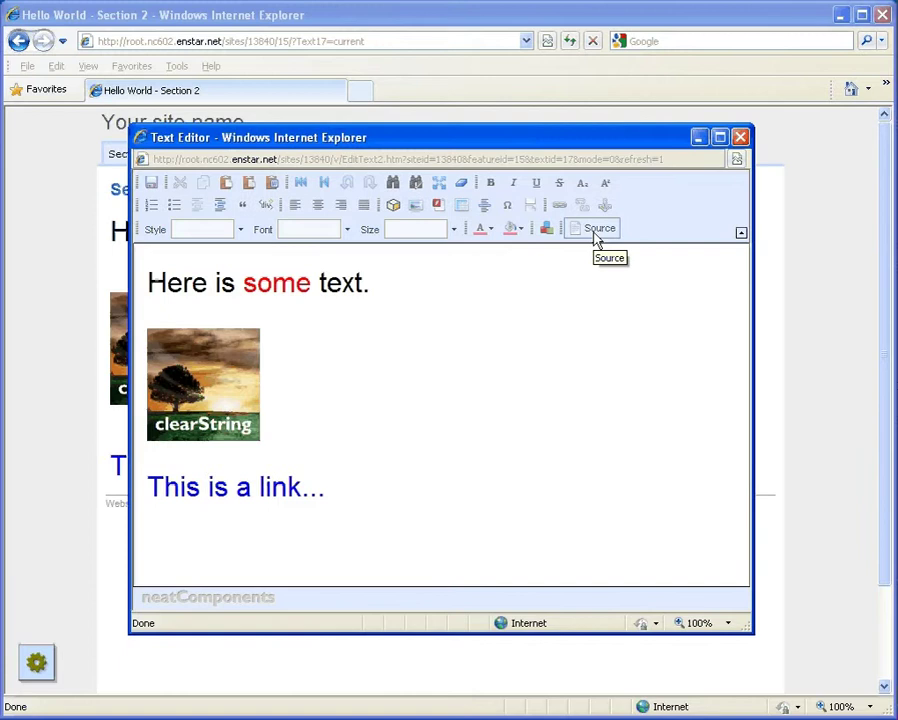
left_click(597, 232)
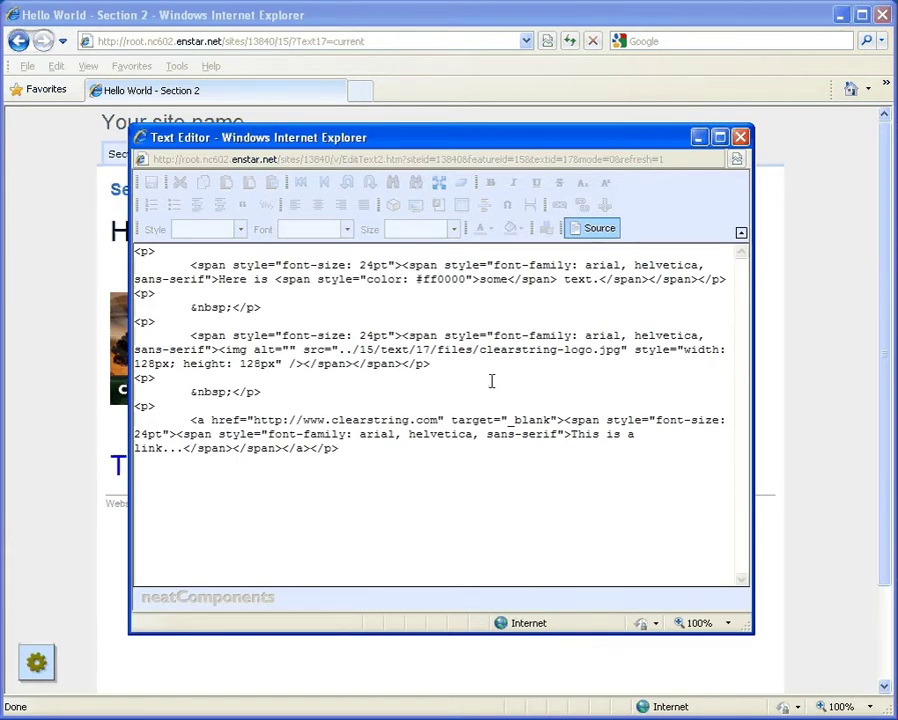
left_click(599, 229)
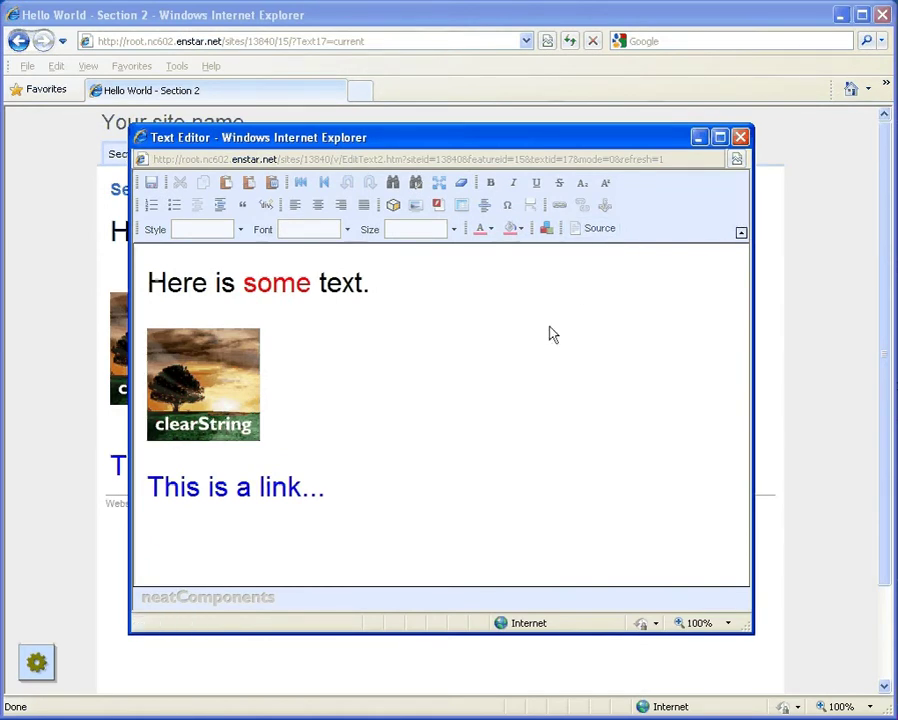
Save the Section 2 text changes and log out of the site from the Admin menu.
left_click(150, 183)
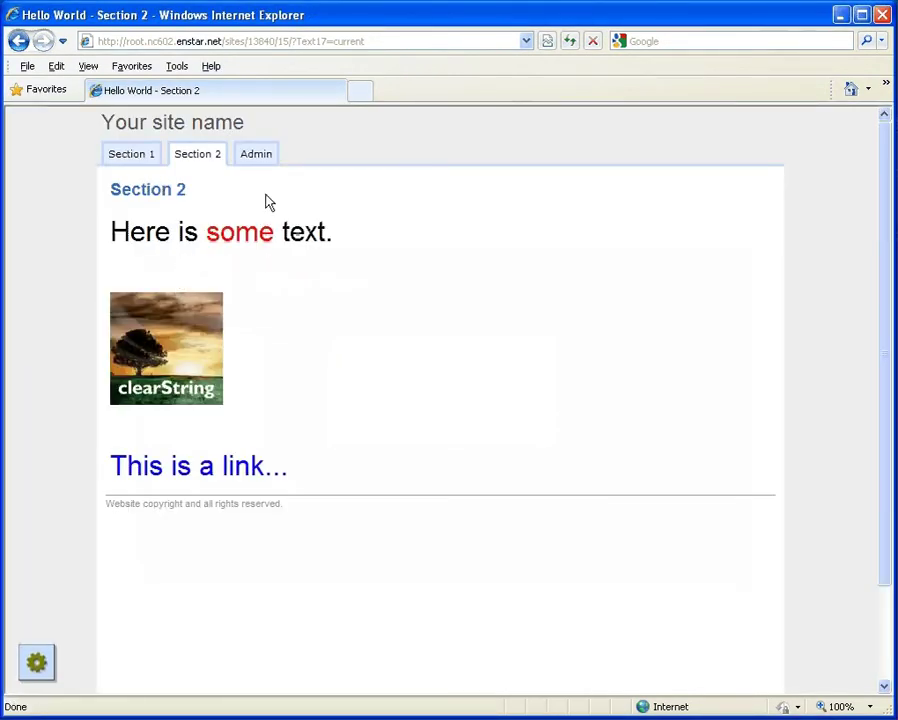
mouse_move(267, 158)
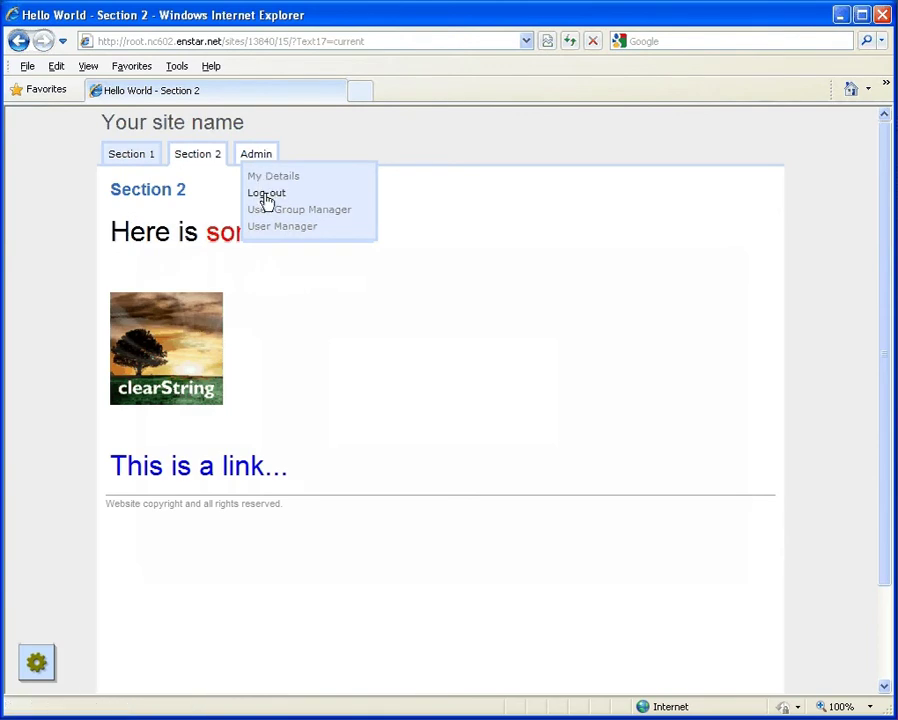
left_click(266, 197)
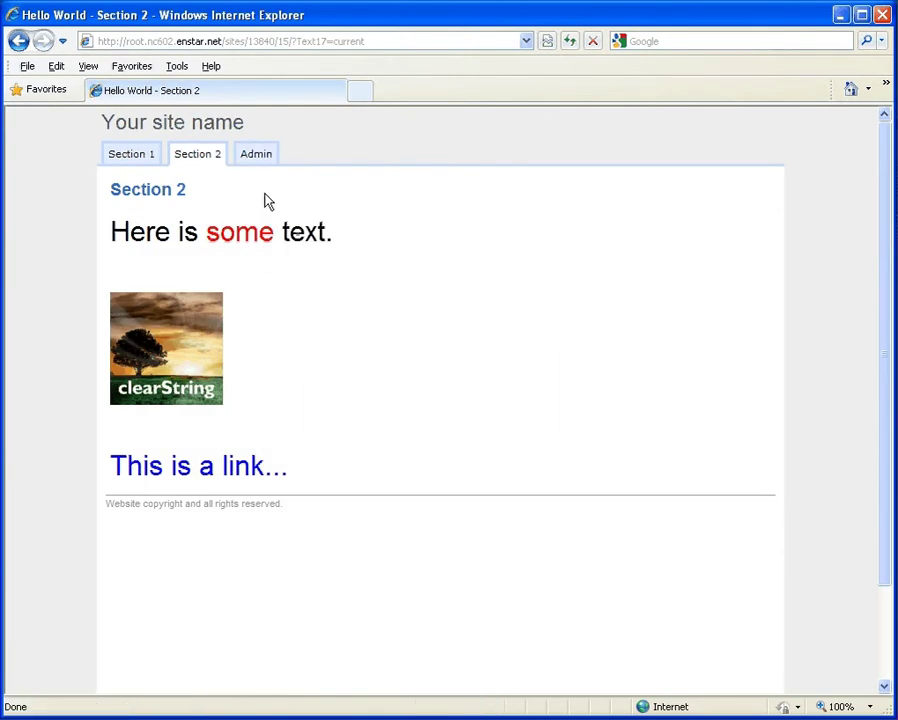